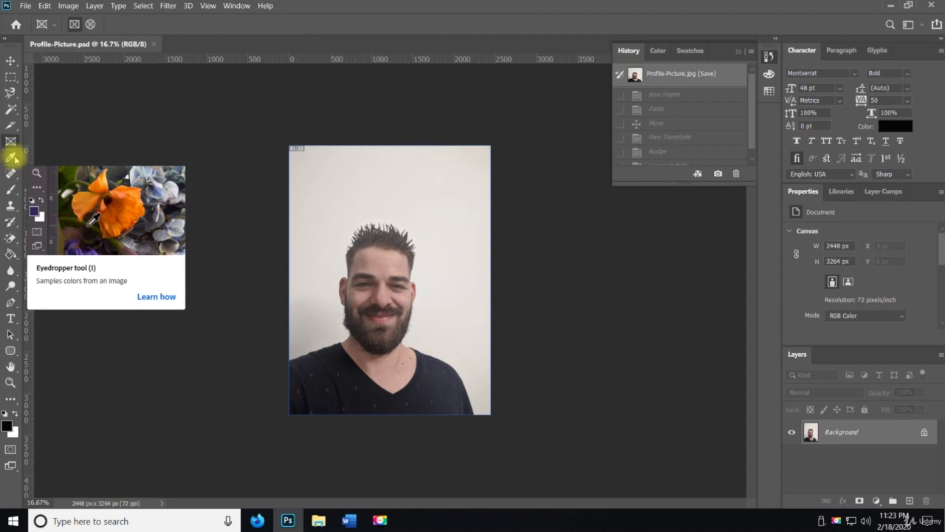
# Use the Eyedropper to sample the foreground color from the forehead, the beard, and the dark shirt in turn
pyautogui.click(13, 157)
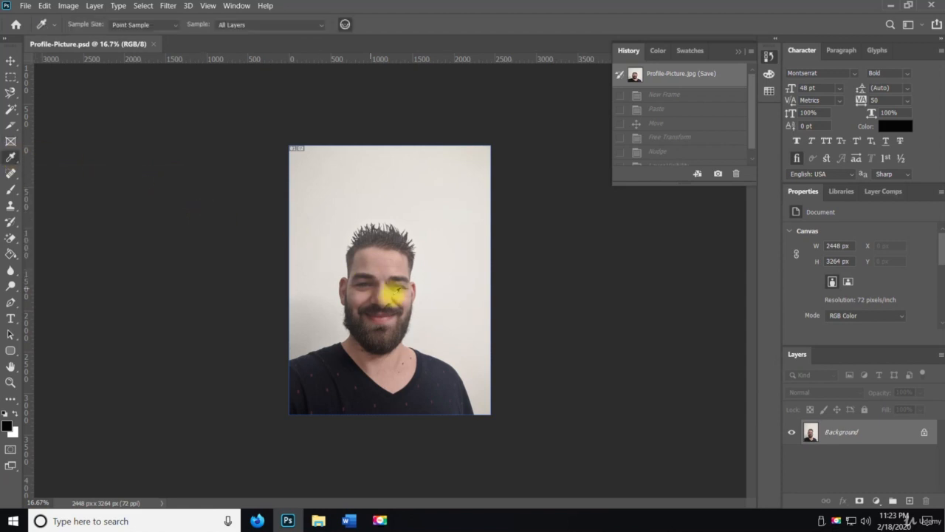
pyautogui.click(384, 258)
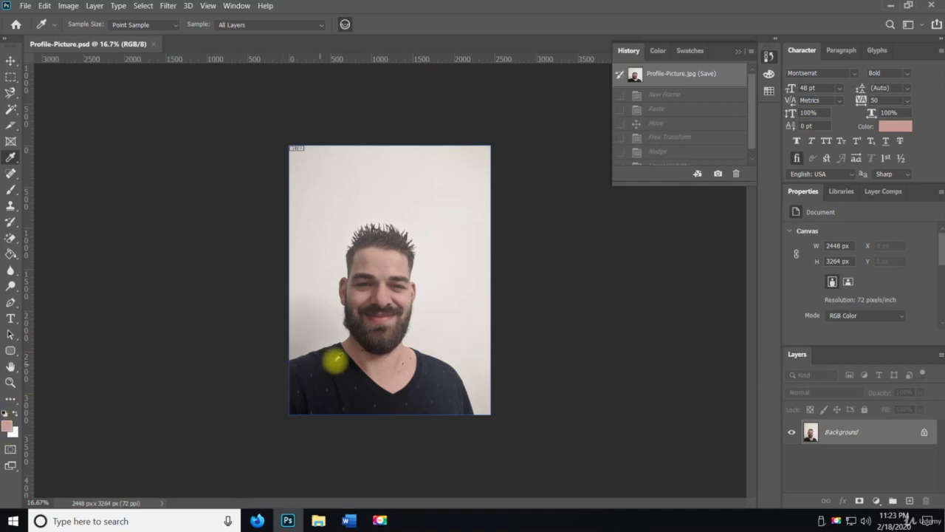
pyautogui.click(355, 323)
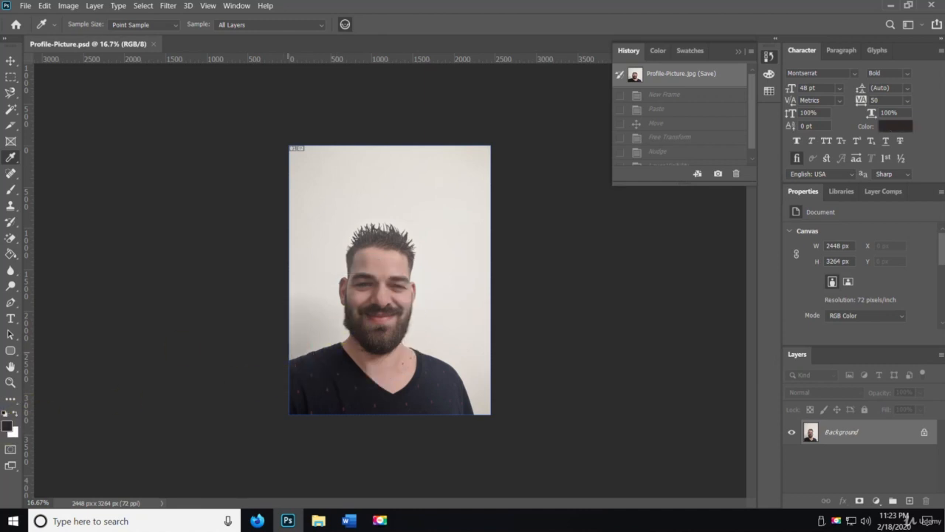
pyautogui.click(309, 381)
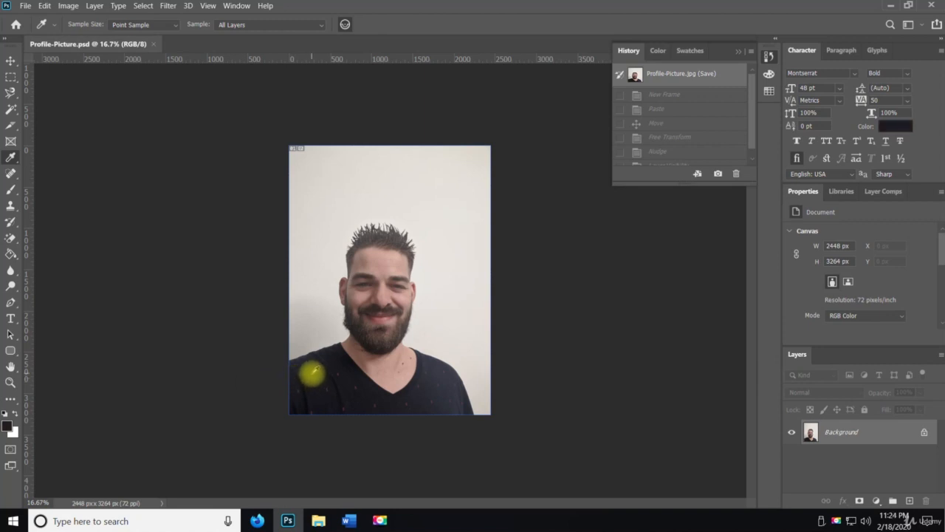
# Sample the dark red of one small motif on the shirt as the foreground color with the Eyedropper
pyautogui.press('z')
pyautogui.click(302, 405)
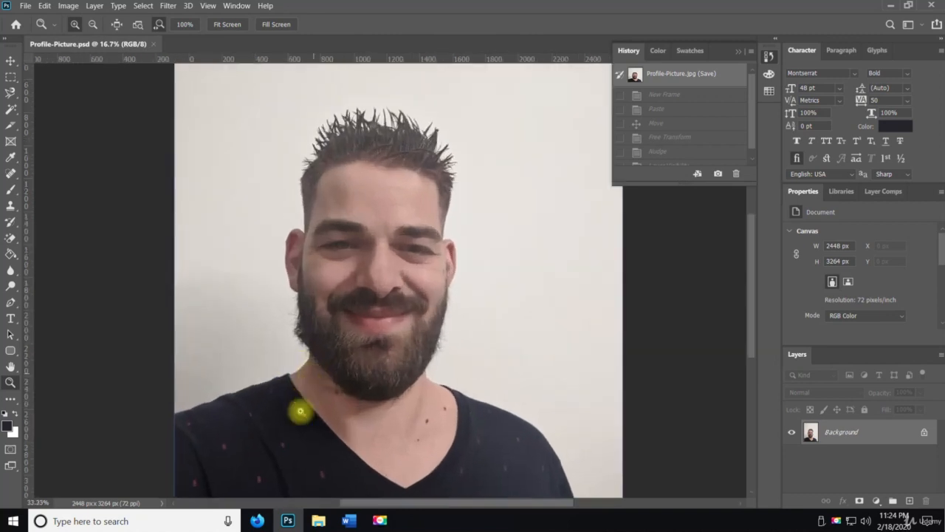
pyautogui.click(312, 271)
pyautogui.press('space')
pyautogui.moveTo(222, 299); pyautogui.dragTo(246, 304)
pyautogui.press('i')
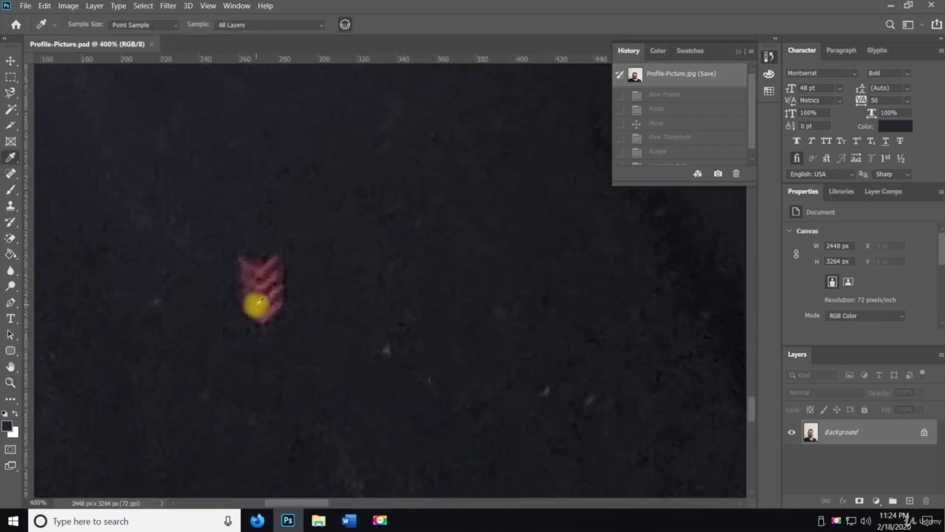
pyautogui.click(257, 307)
# Swap the foreground and background colors back and forth, ending with white as foreground and dark red as background
pyautogui.press('z')
pyautogui.moveTo(391, 342); pyautogui.dragTo(382, 232)
pyautogui.press('i')
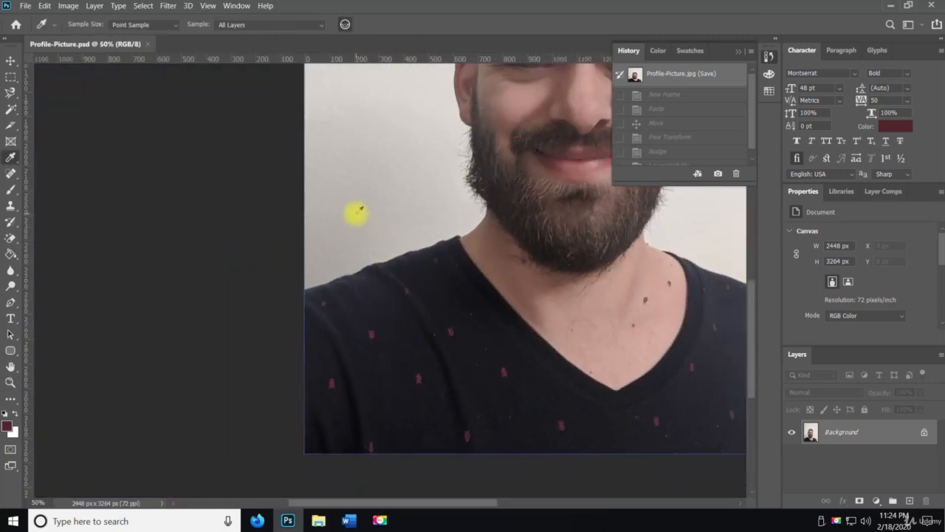
pyautogui.press('x')
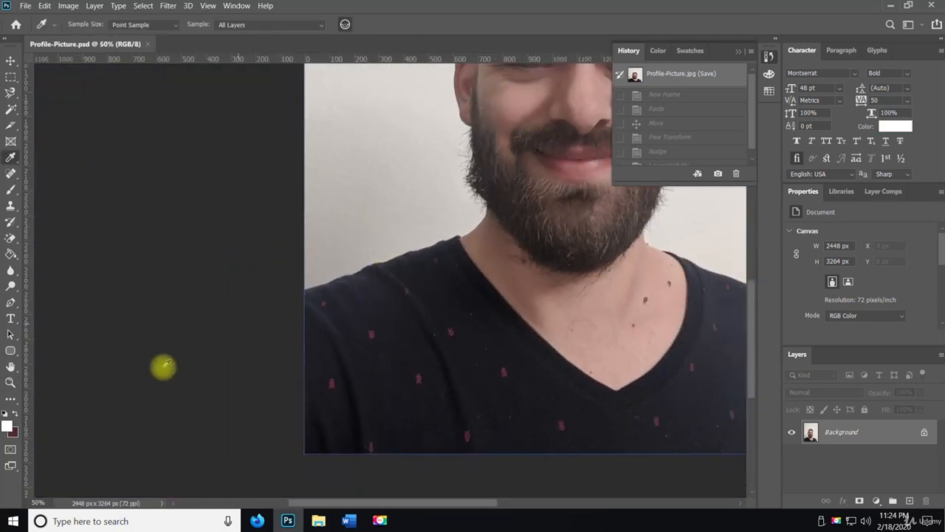
pyautogui.press('x')
pyautogui.press('x')
pyautogui.press('x')
pyautogui.press('x')
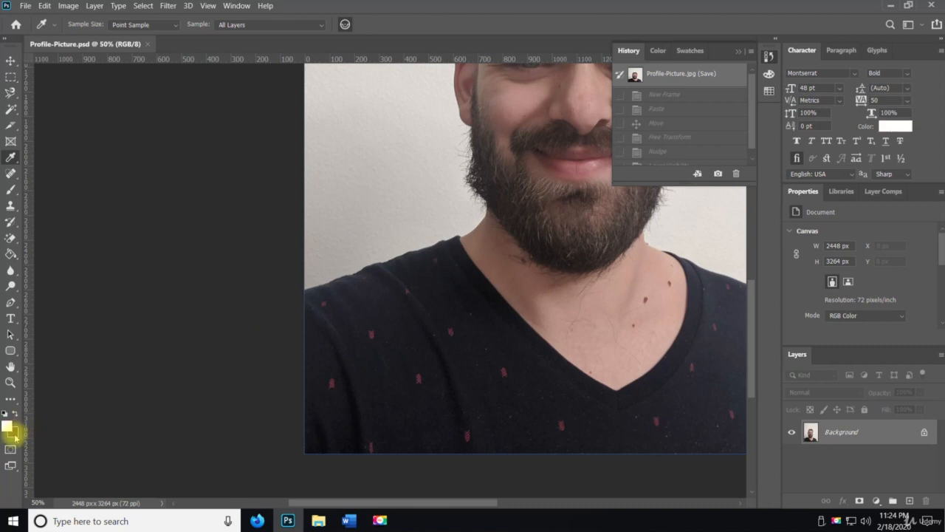
pyautogui.press('x')
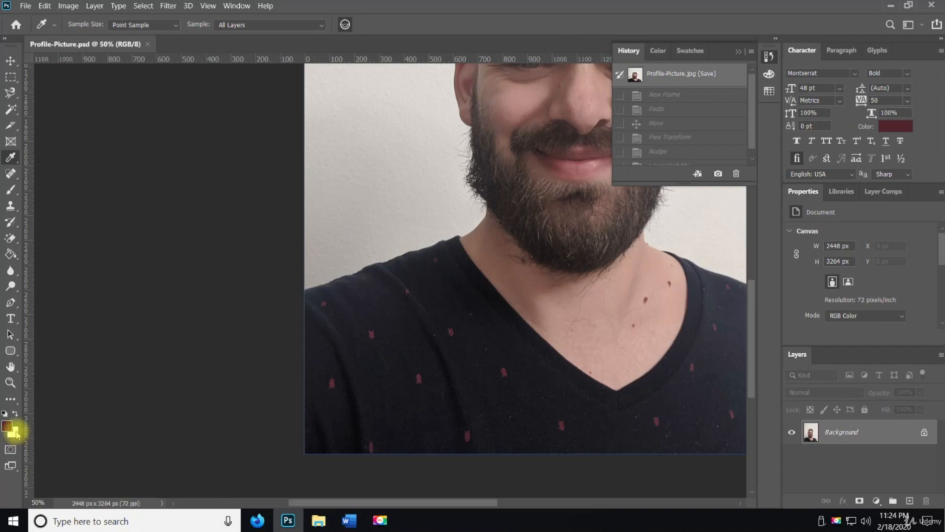
pyautogui.click(5, 415)
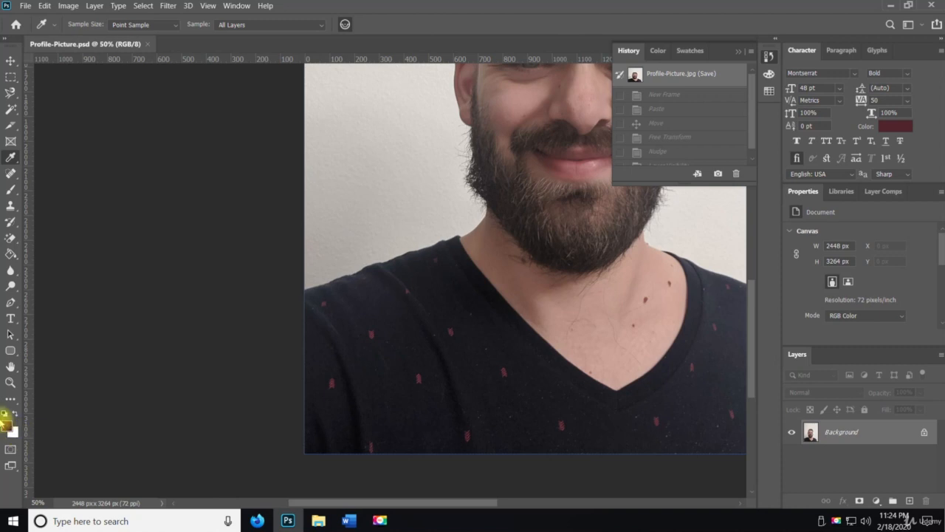
pyautogui.press('x')
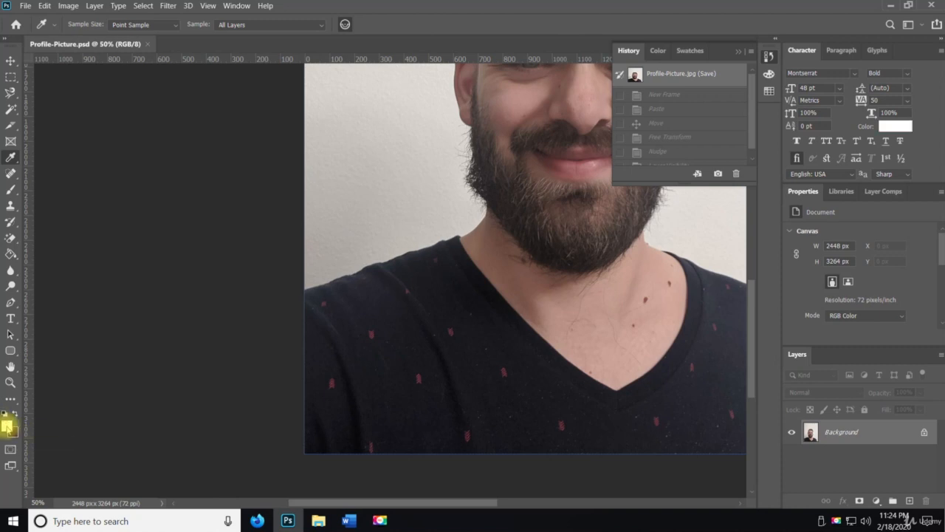
# Sample the light grey wall beside the beard as the foreground color and accept it in the Color Picker
pyautogui.click(397, 198)
pyautogui.click(7, 425)
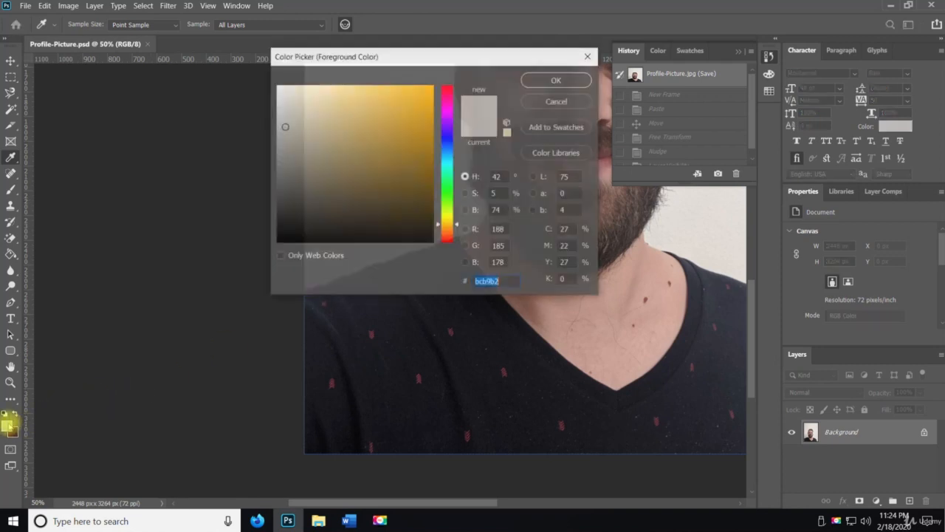
pyautogui.click(532, 80)
# Switch from the Eyedropper to the 3D Material Eyedropper Tool with the whole head in view
pyautogui.press('z')
pyautogui.keyDown('alt'); pyautogui.click(588, 331); pyautogui.keyUp('alt')
pyautogui.keyDown('alt'); pyautogui.click(588, 332); pyautogui.keyUp('alt')
pyautogui.moveTo(589, 330); pyautogui.dragTo(428, 281)
pyautogui.moveTo(490, 260); pyautogui.dragTo(489, 359)
pyautogui.press('i')
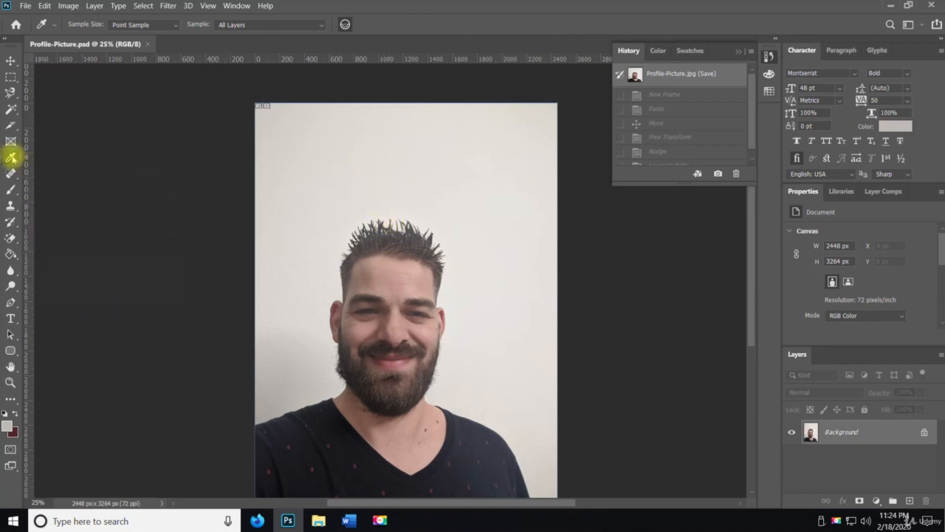
pyautogui.rightClick(11, 156)
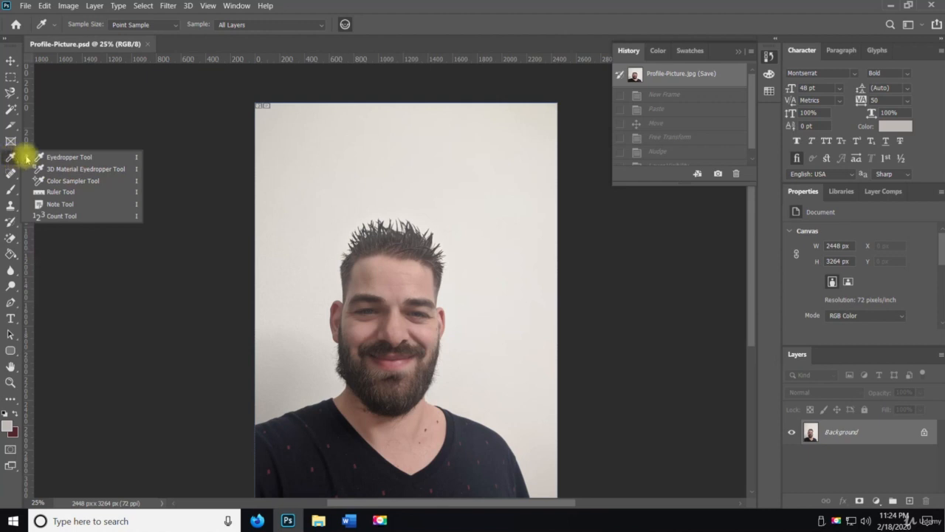
pyautogui.click(74, 169)
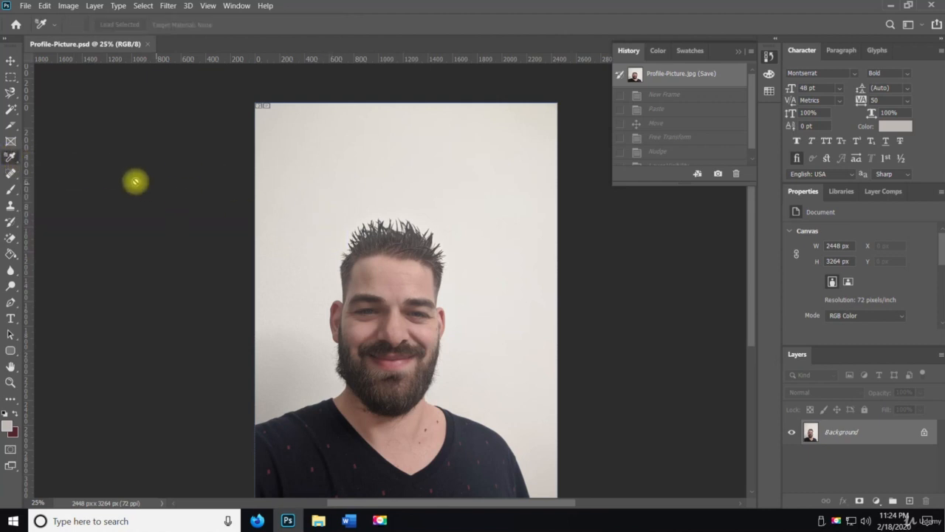
pyautogui.rightClick(10, 161)
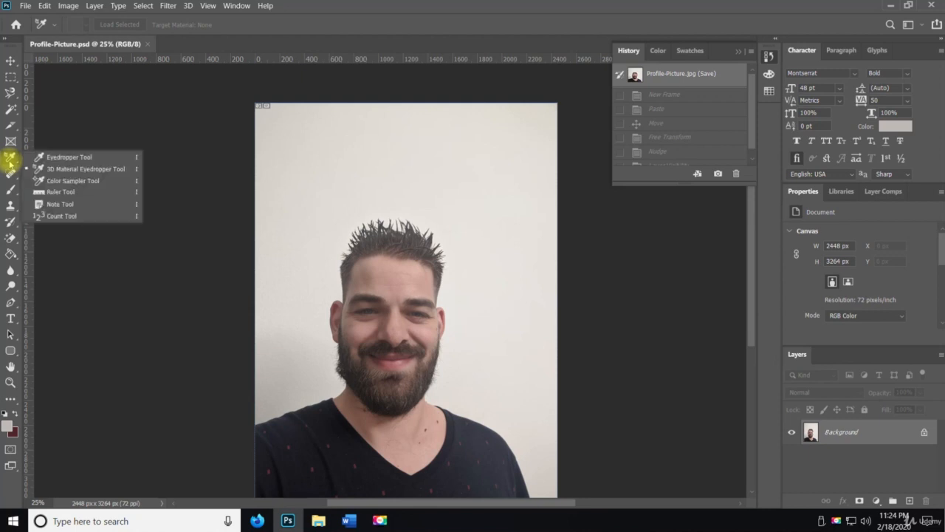
pyautogui.click(369, 224)
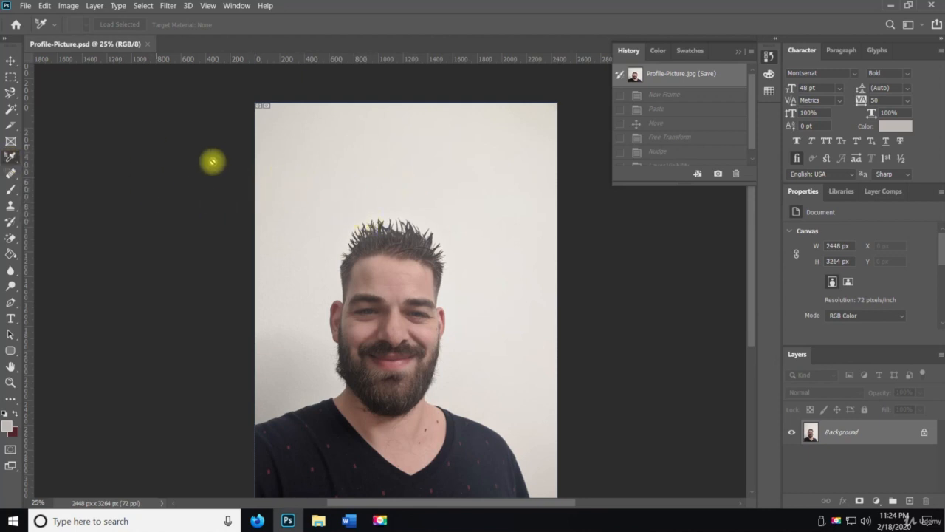
# Place a color sampler on the wall beside the hair with the Color Sampler Tool
pyautogui.rightClick(13, 158)
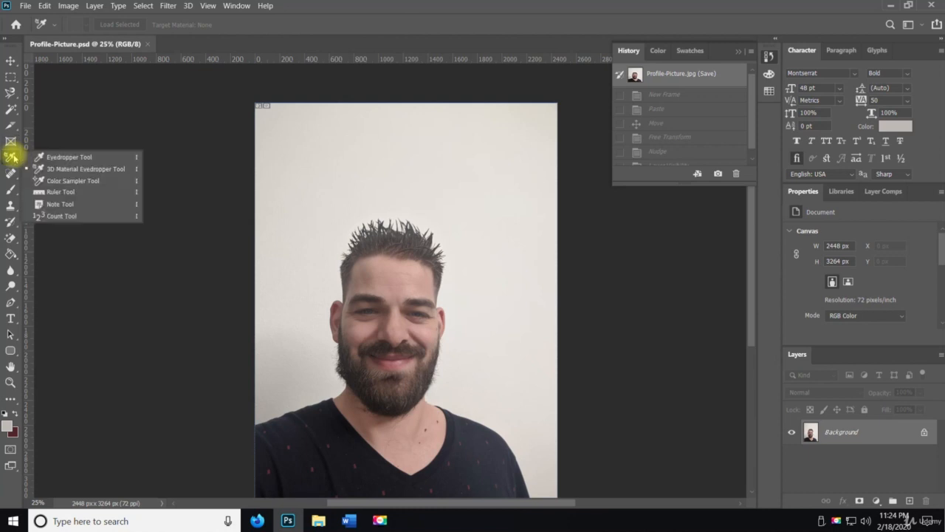
pyautogui.click(67, 180)
pyautogui.click(323, 269)
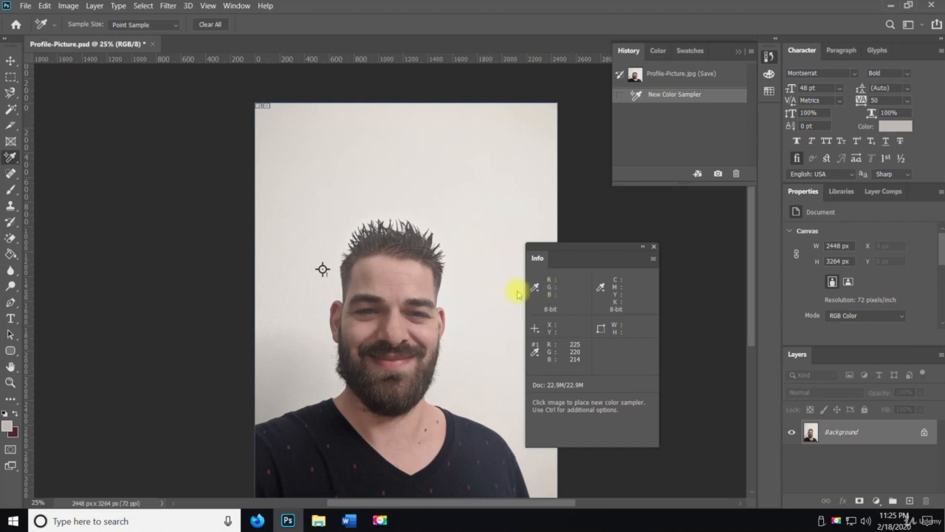
# Open the Color Picker for the foreground color, clear of the Info readings, and base its color field on the blue channel
pyautogui.click(8, 426)
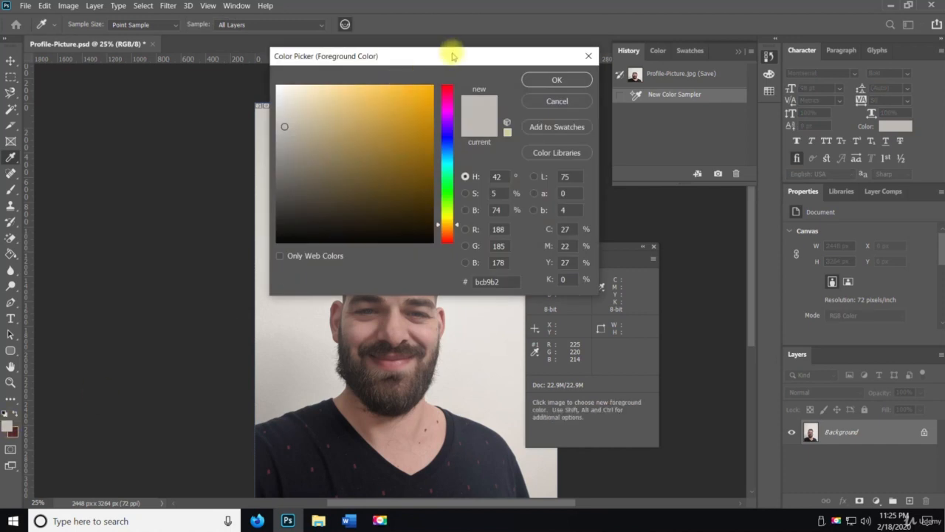
pyautogui.moveTo(469, 54); pyautogui.dragTo(287, 152)
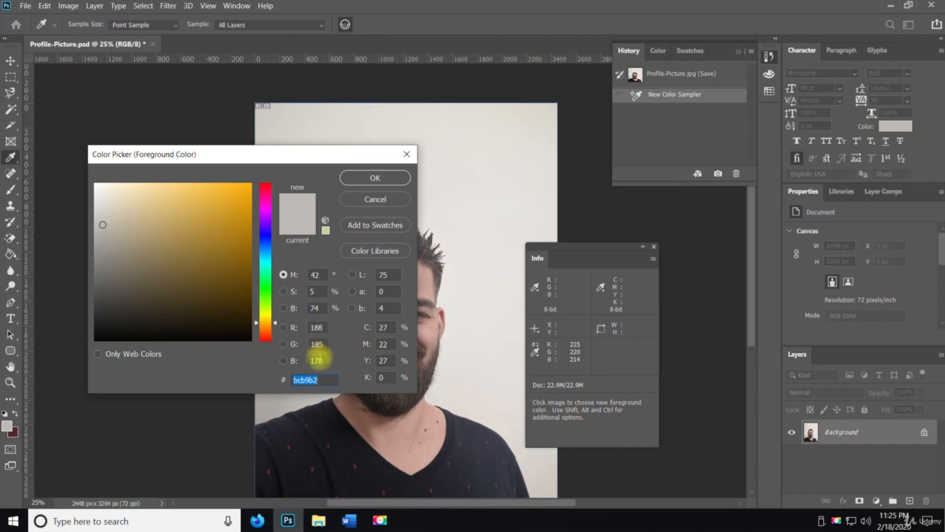
pyautogui.click(283, 361)
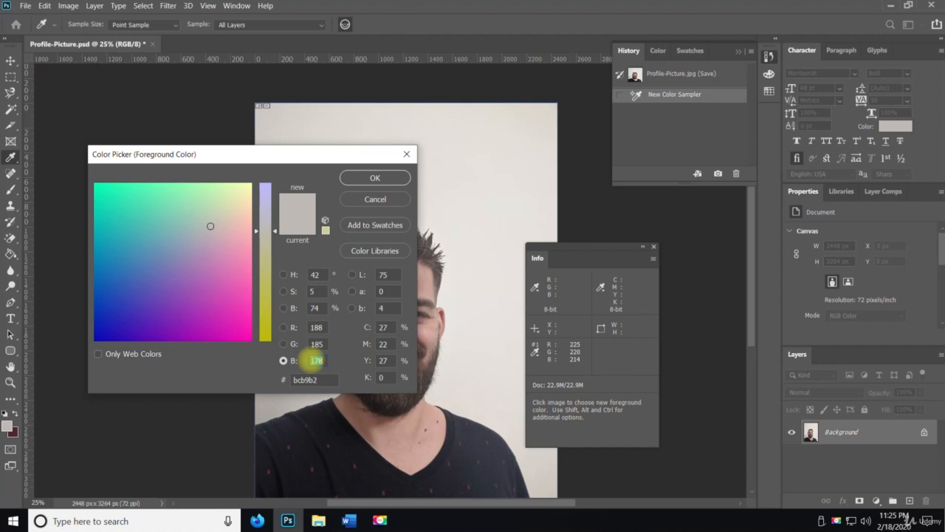
# Try pure white by setting the blue, green and red values to 255 each
pyautogui.write('255')
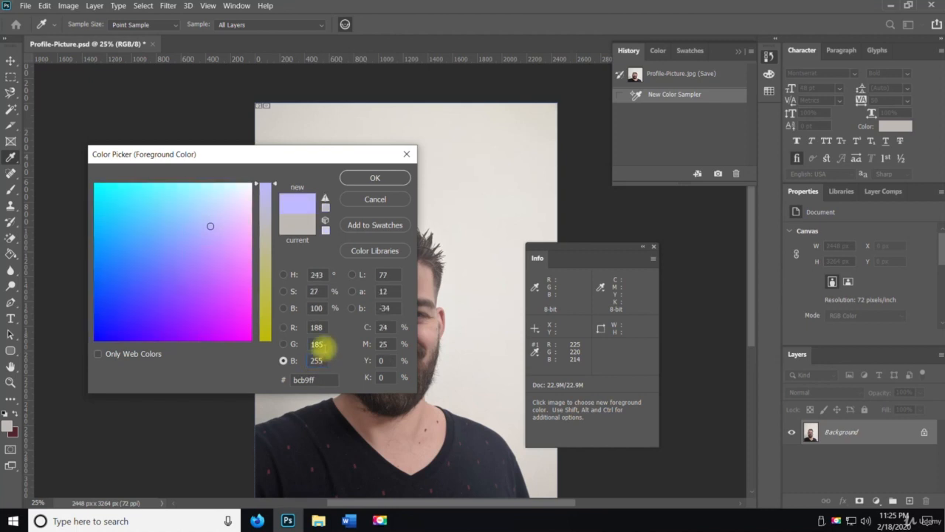
pyautogui.write('255')
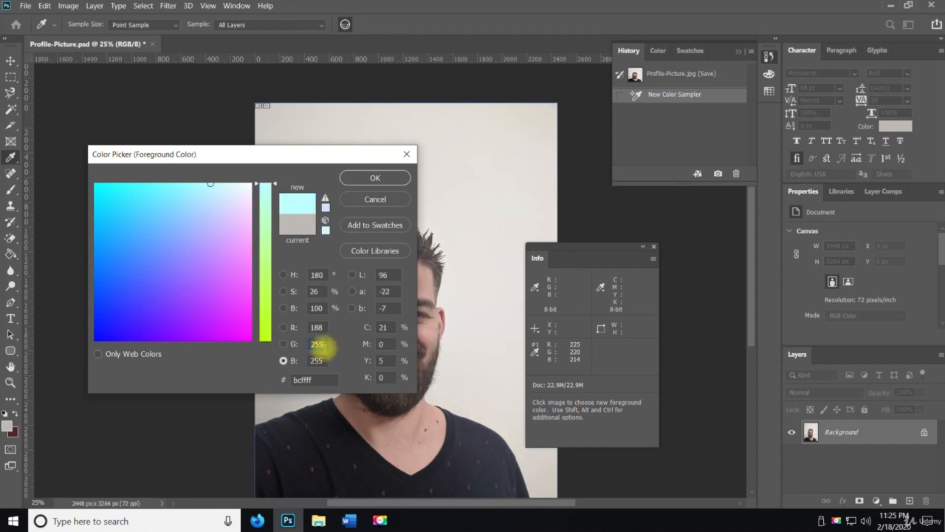
pyautogui.write('255')
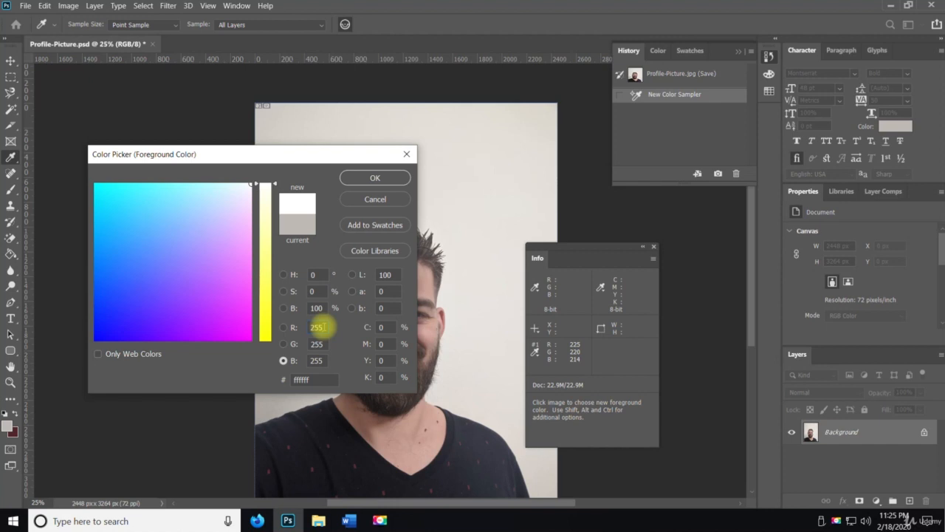
# Try pure black by setting the red, green and blue values to 0 each
pyautogui.write('25')
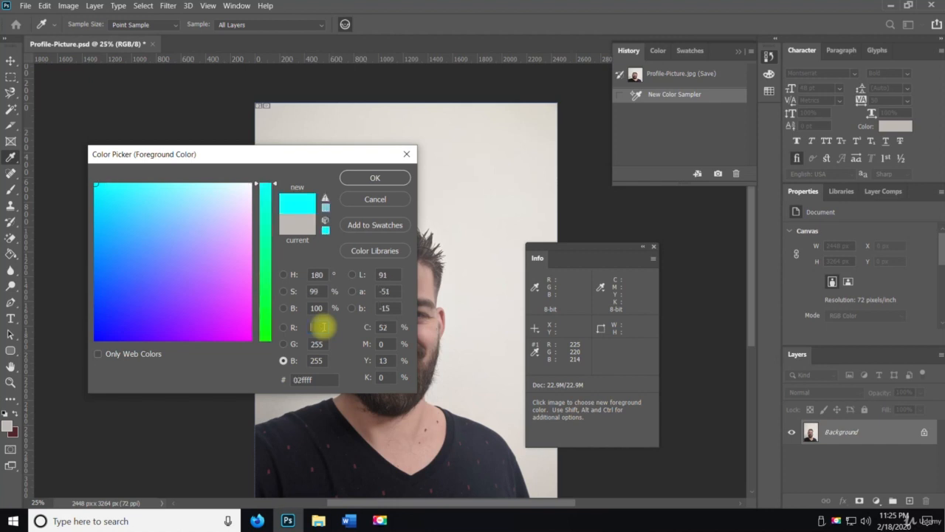
pyautogui.write('0')
pyautogui.press('Tab')
pyautogui.write('0')
pyautogui.press('Tab')
pyautogui.write('0')
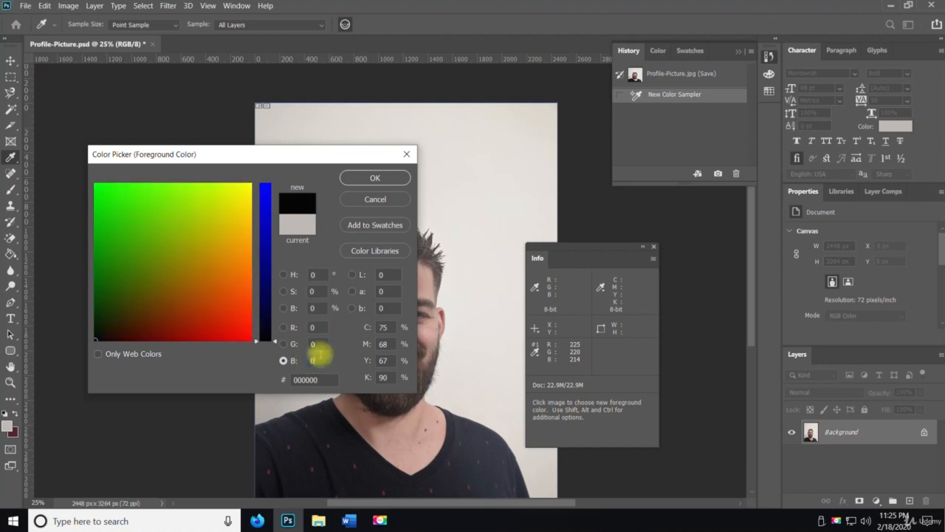
# Set the foreground color to a mid grey with red, green and blue at 127 each, and accept it
pyautogui.press('XF86Calculator')
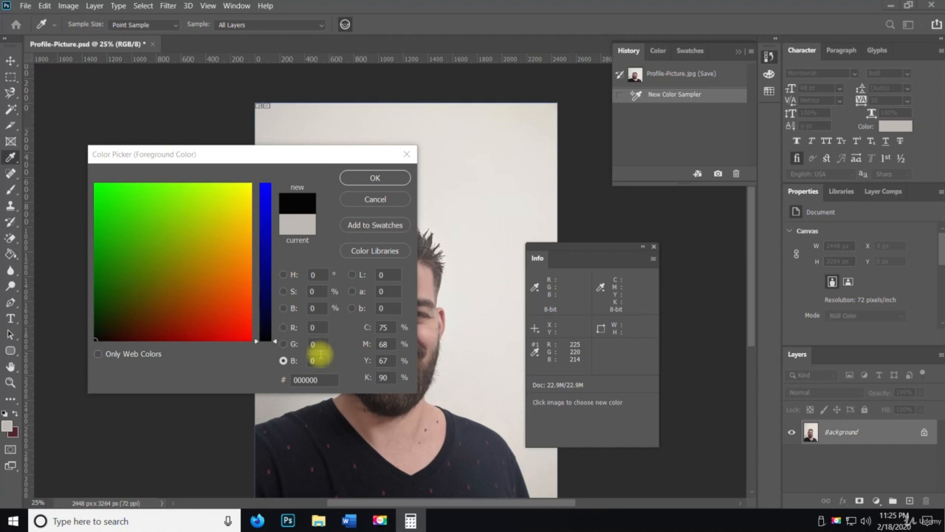
pyautogui.press('space')
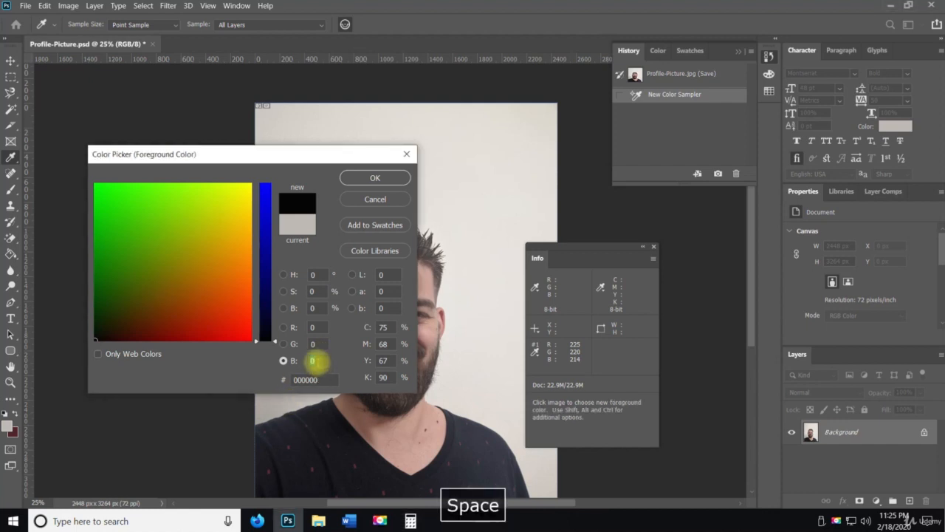
pyautogui.write('127')
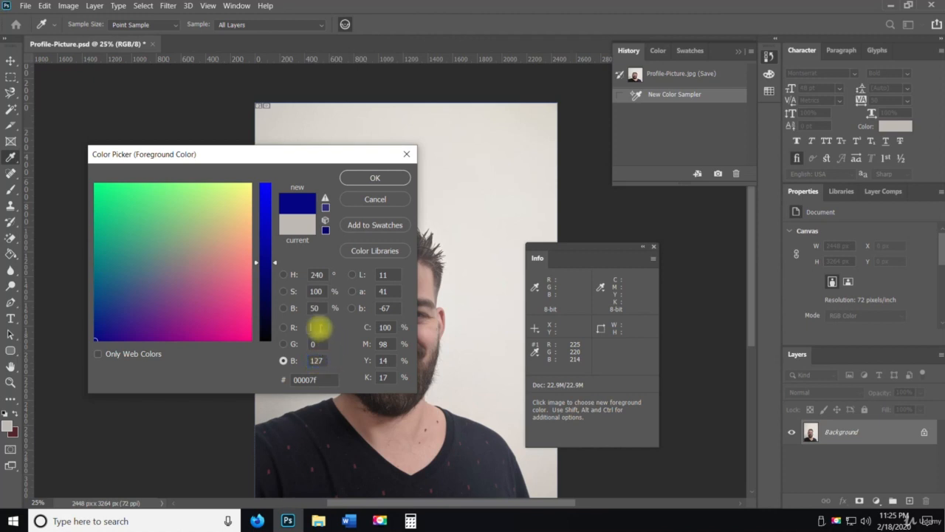
pyautogui.write('127')
pyautogui.press('Tab')
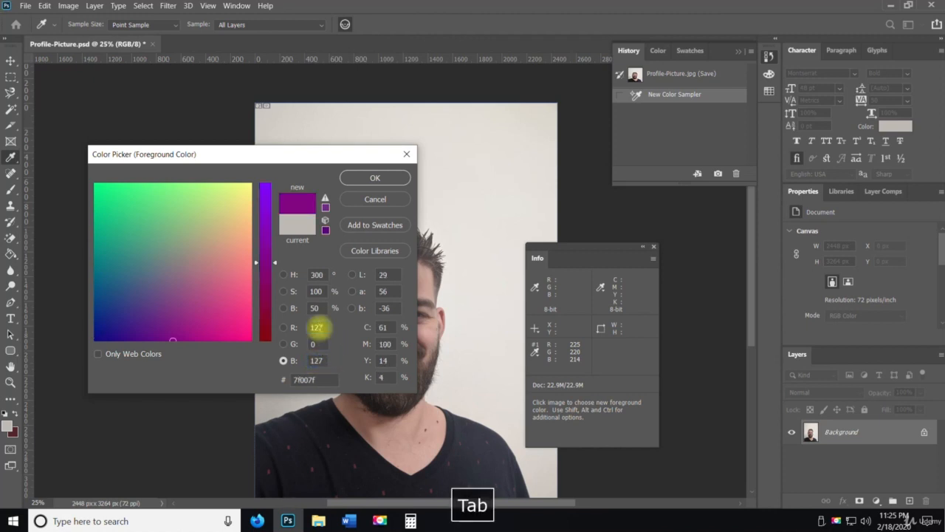
pyautogui.write('127')
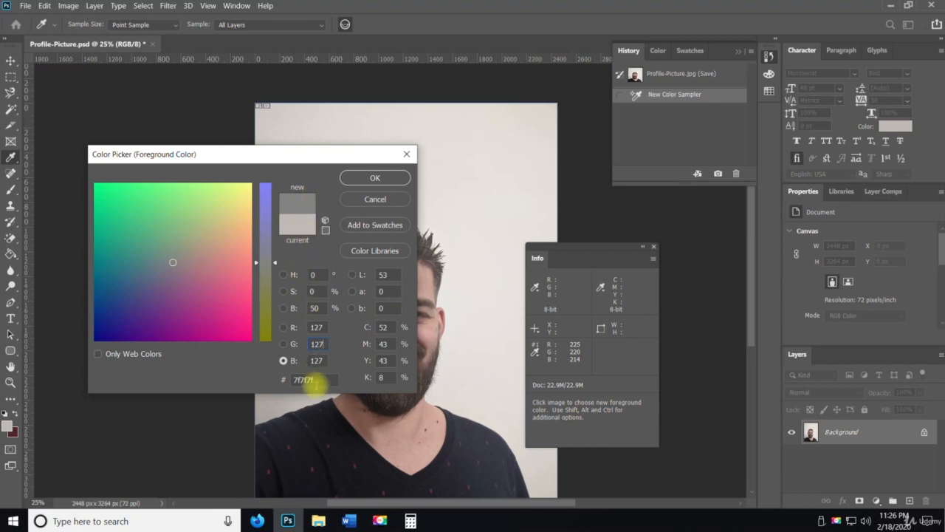
pyautogui.click(371, 178)
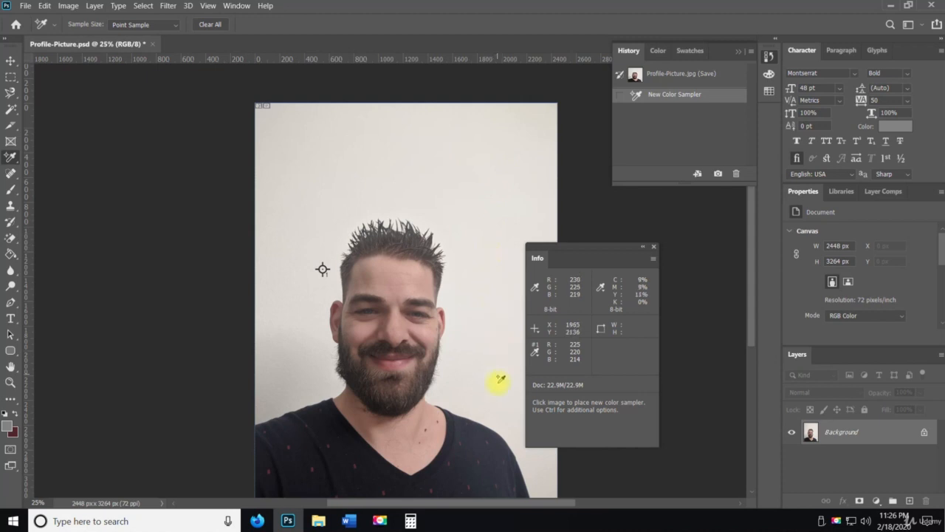
# Place a second color sampler on the wall across the face from the first one, level with the mouth
pyautogui.click(502, 353)
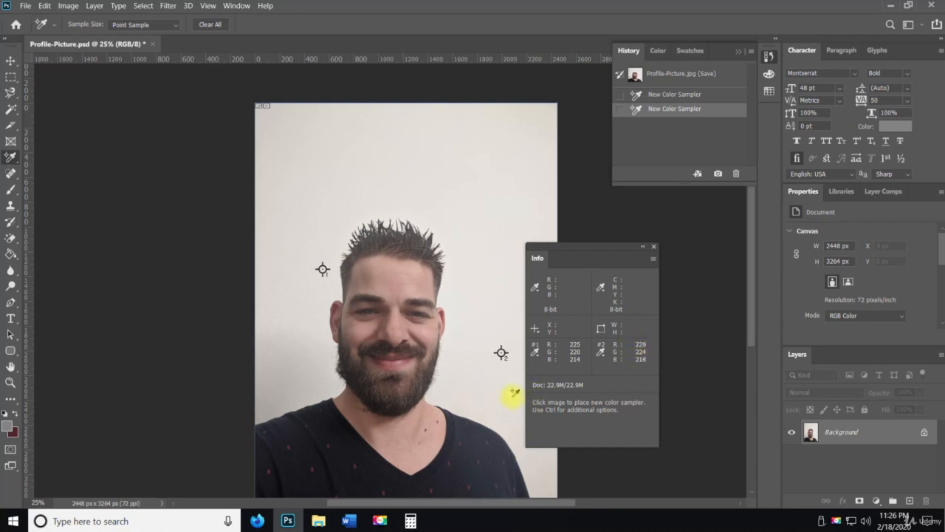
# Place color samplers on the shirt, the neck and the edge of the beard, and view the fifth sampler's color mode options
pyautogui.click(470, 456)
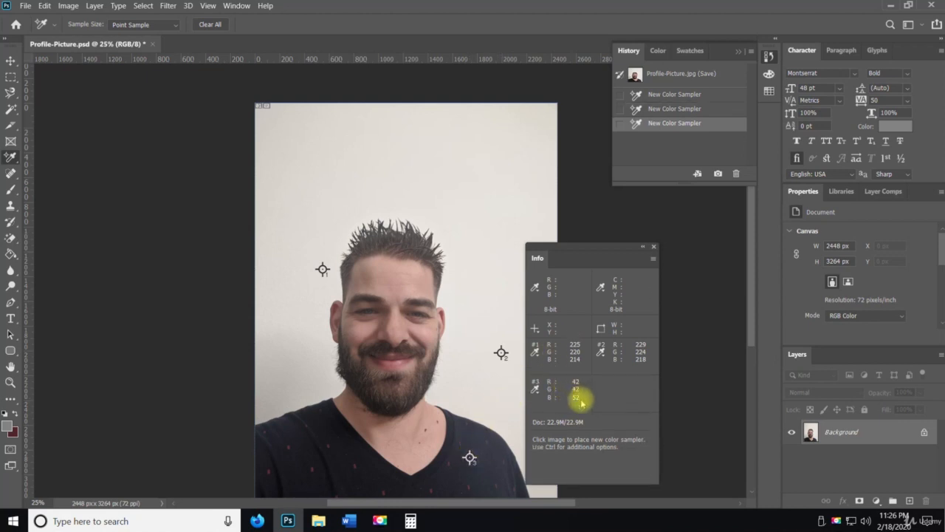
pyautogui.click(357, 424)
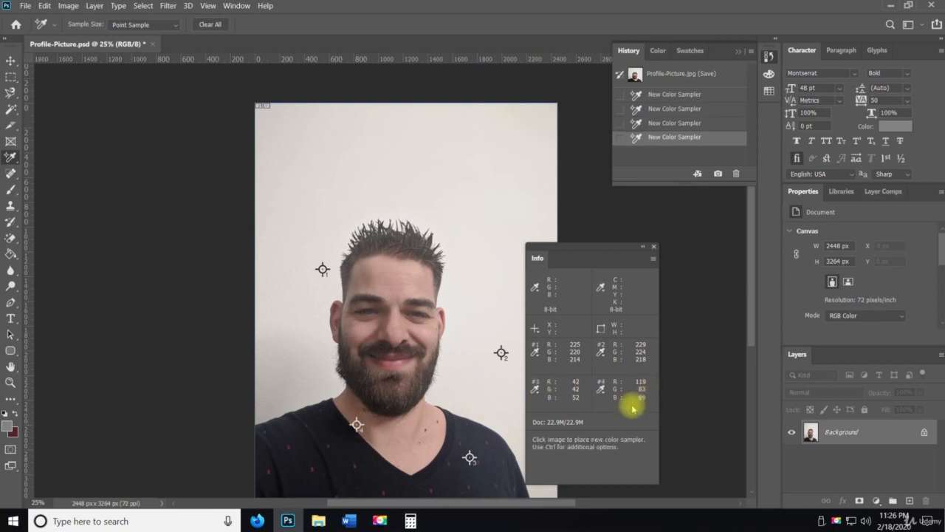
pyautogui.click(346, 370)
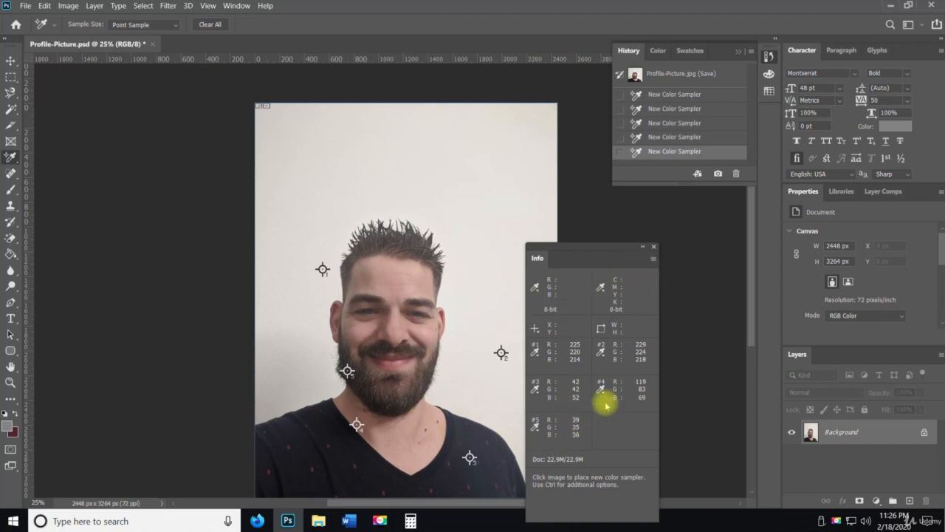
pyautogui.click(535, 427)
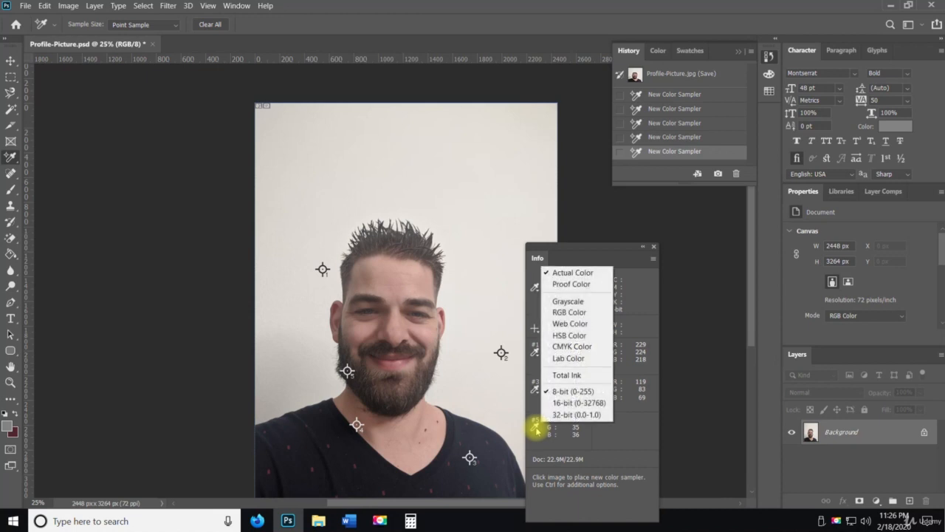
pyautogui.click(537, 429)
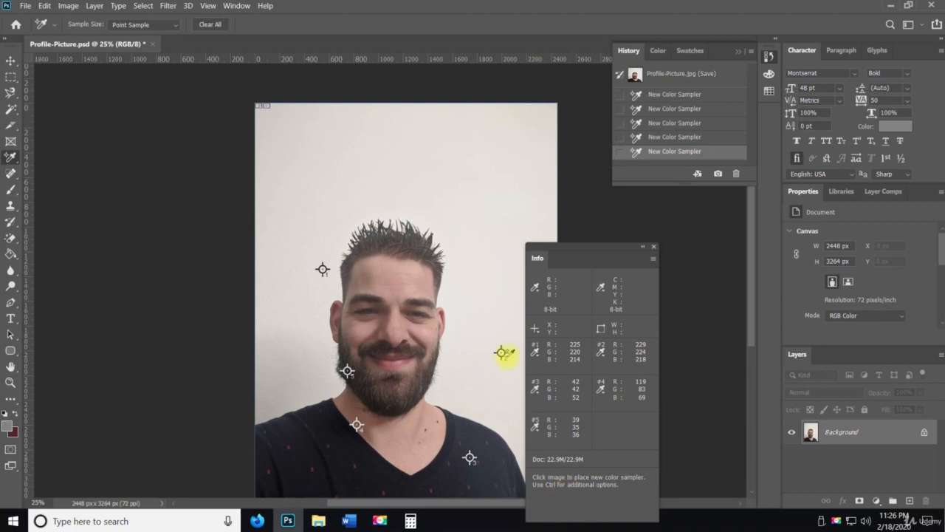
# Place five more color samplers: two on the wall above and beside the hair and three along the hairline
pyautogui.click(471, 244)
pyautogui.click(430, 194)
pyautogui.click(419, 264)
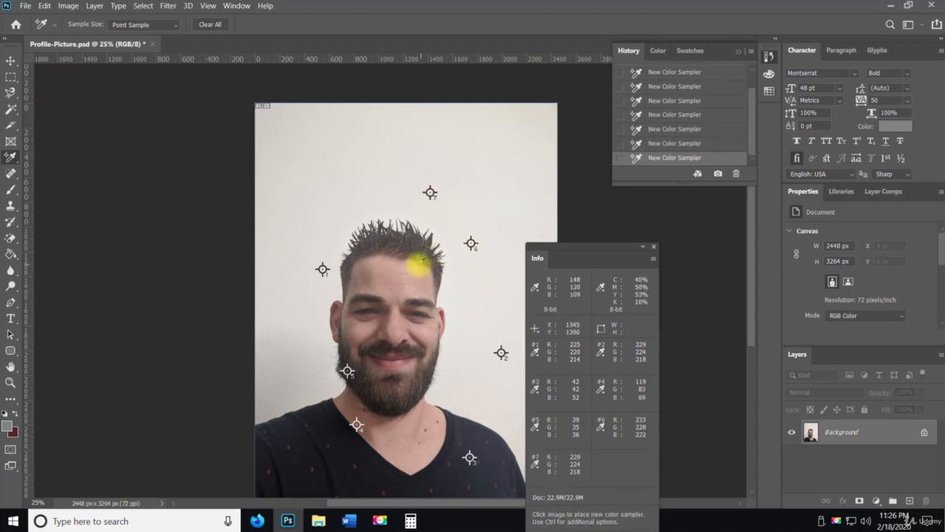
pyautogui.click(401, 249)
pyautogui.click(382, 248)
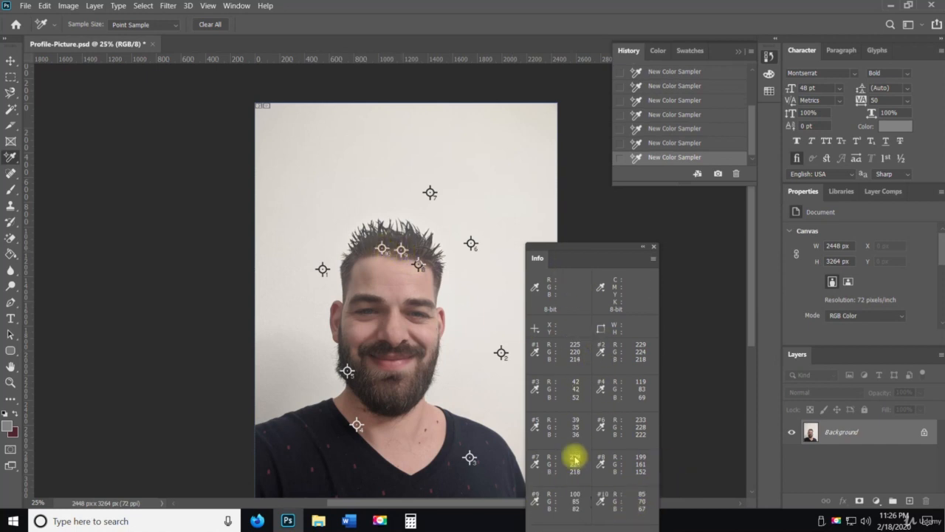
# Move the Info panel up beside the portrait and try to add an eleventh color sampler
pyautogui.moveTo(592, 245); pyautogui.dragTo(670, 94)
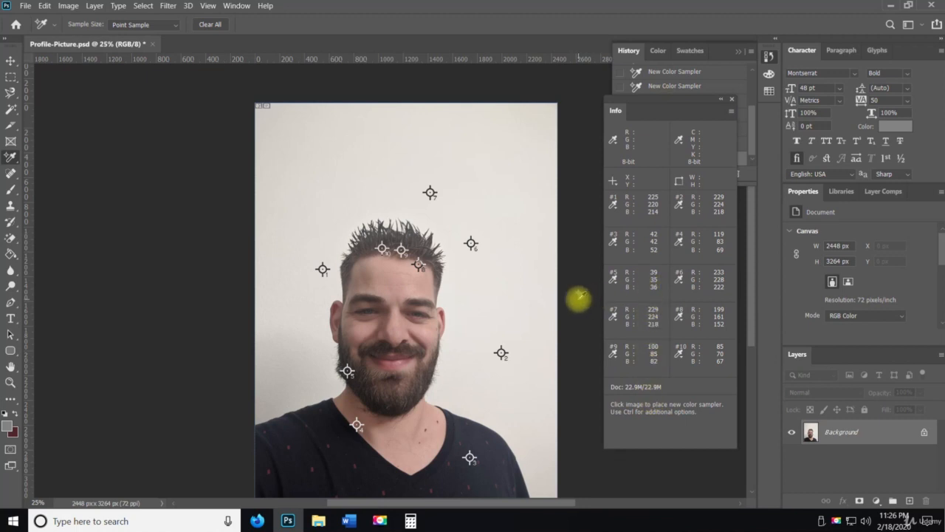
pyautogui.click(583, 153)
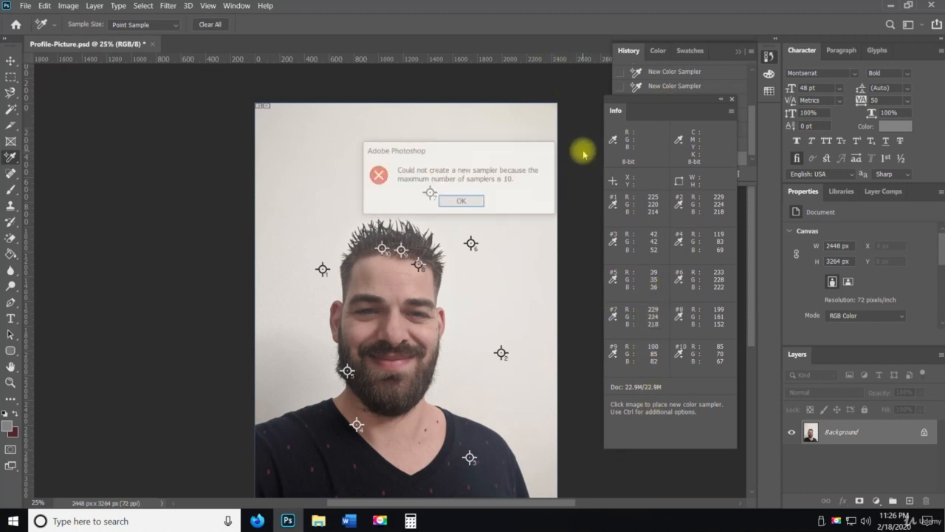
pyautogui.click(461, 202)
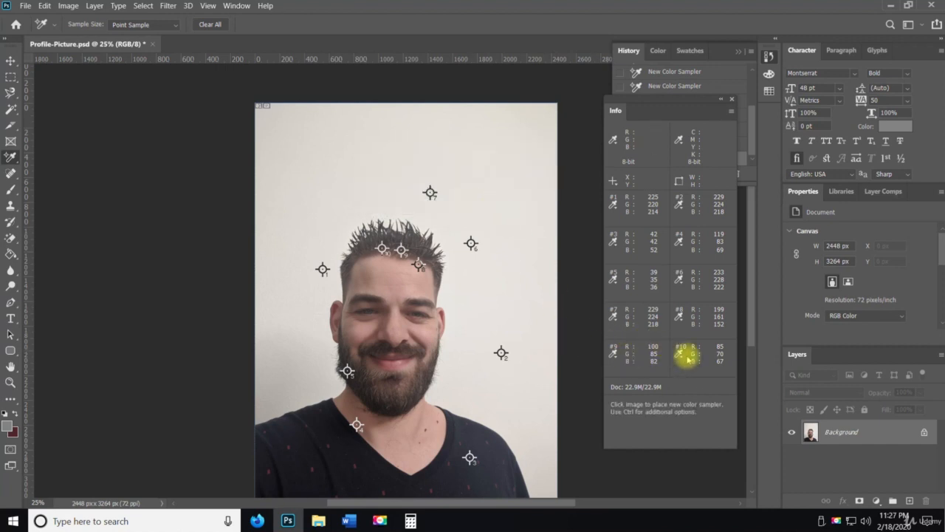
# Close the Info panel and try to place another color sampler on the wall beside the hair
pyautogui.click(731, 110)
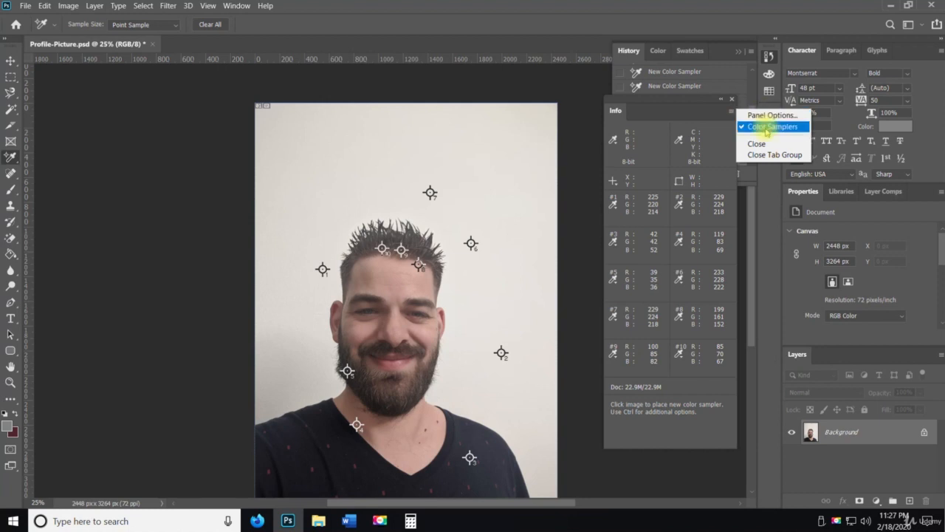
pyautogui.click(757, 144)
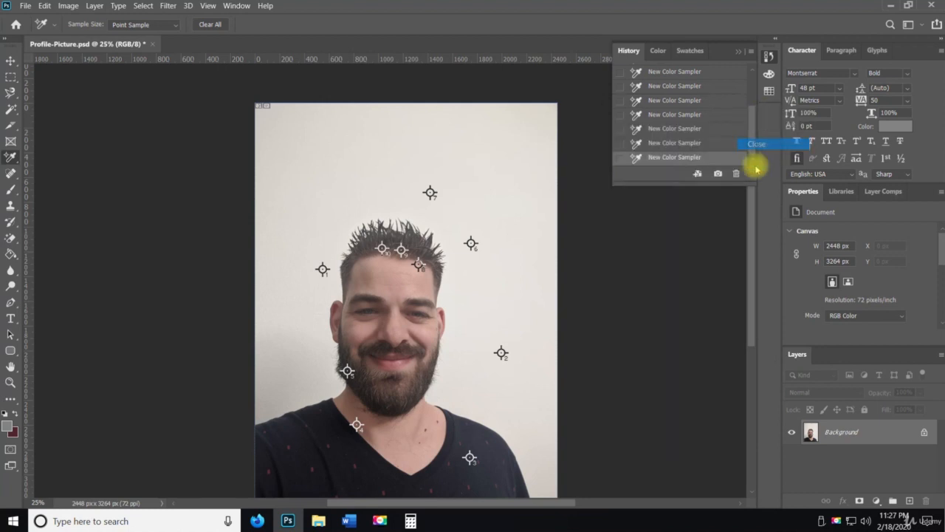
pyautogui.click(505, 248)
pyautogui.click(476, 201)
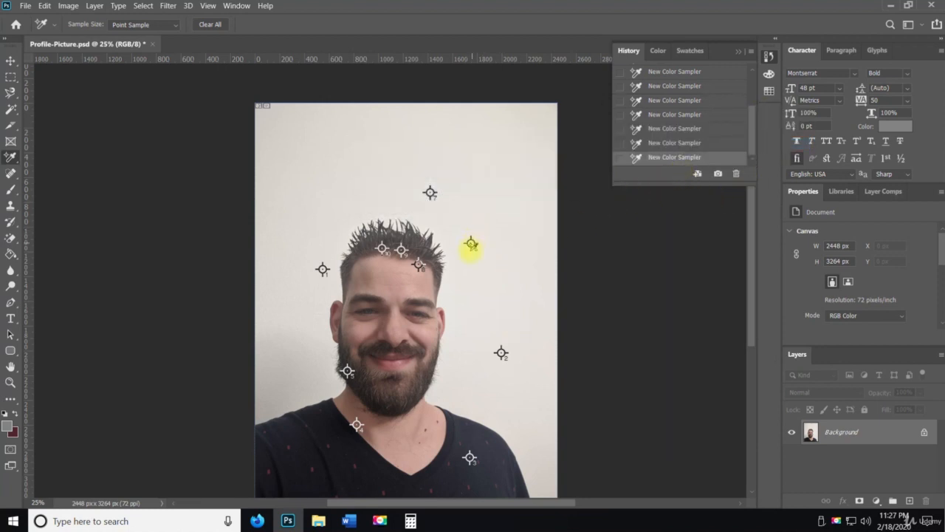
# Delete the color sampler on the wall beside the hair and the one on the wall level with the mouth
pyautogui.rightClick(471, 243)
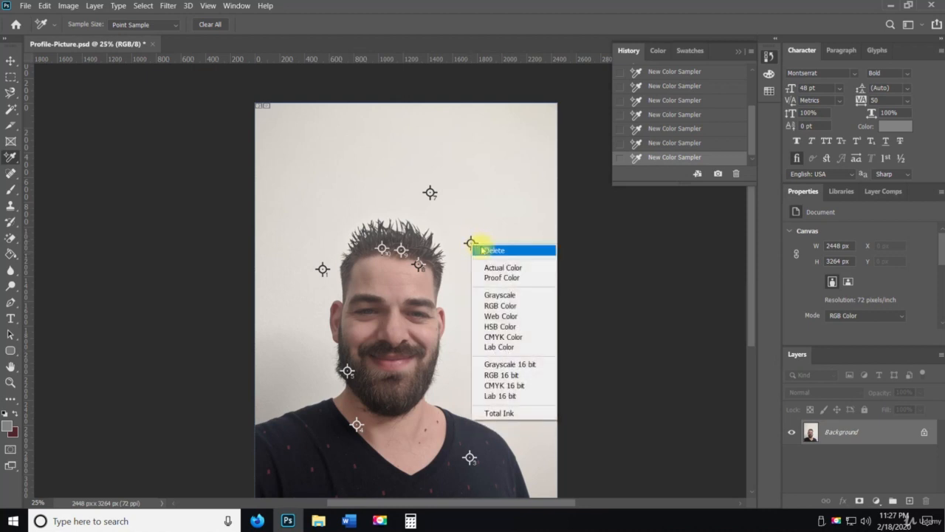
pyautogui.click(484, 250)
pyautogui.rightClick(501, 351)
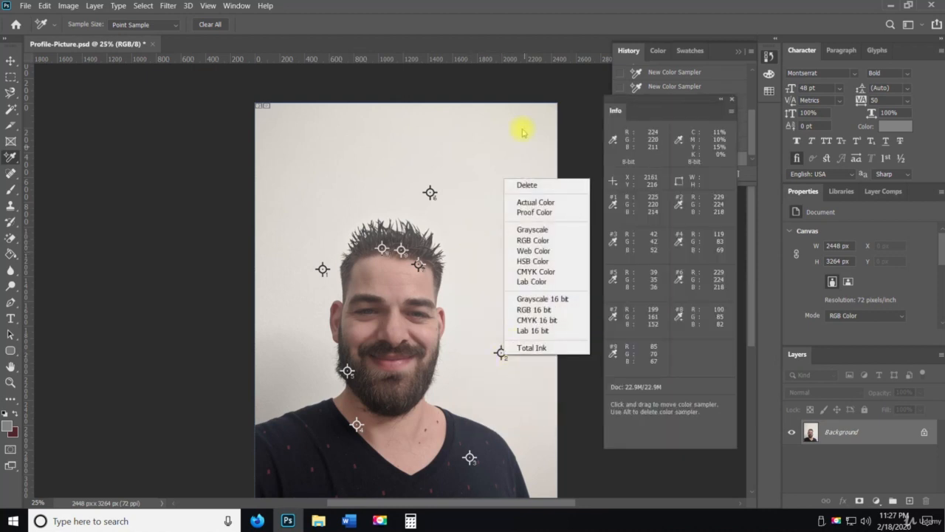
pyautogui.click(517, 185)
# Try to delete the color sampler on the wall above the head
pyautogui.rightClick(432, 193)
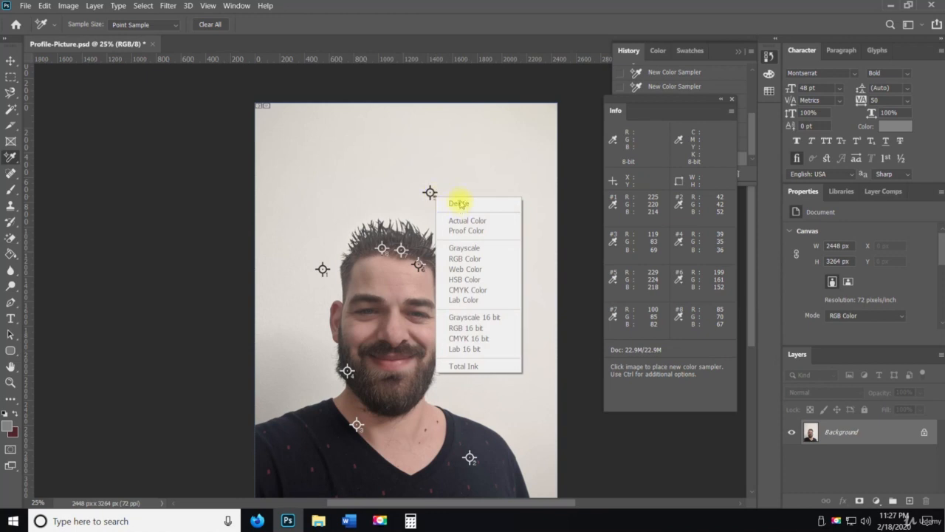
pyautogui.click(455, 164)
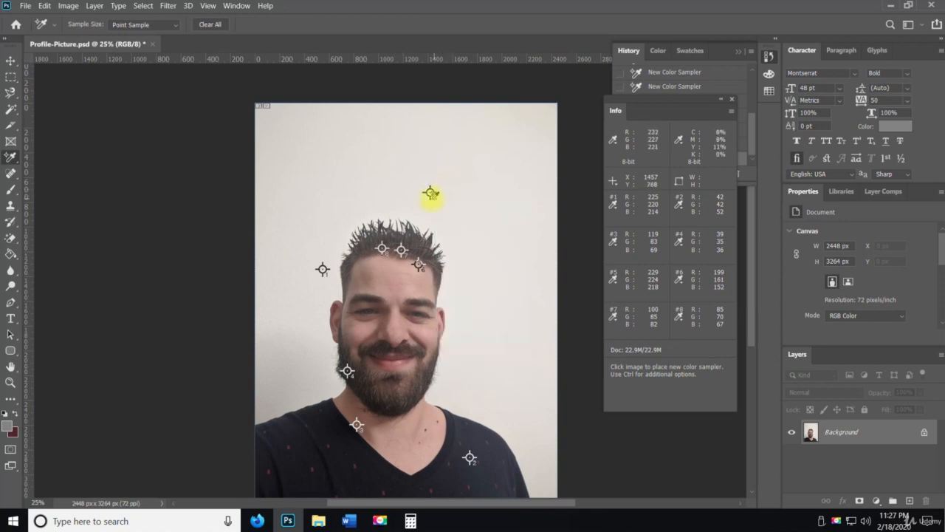
pyautogui.rightClick(431, 193)
pyautogui.click(395, 268)
# Delete color sampler #6, at the outer corner of the forehead just below the hair
pyautogui.rightClick(418, 267)
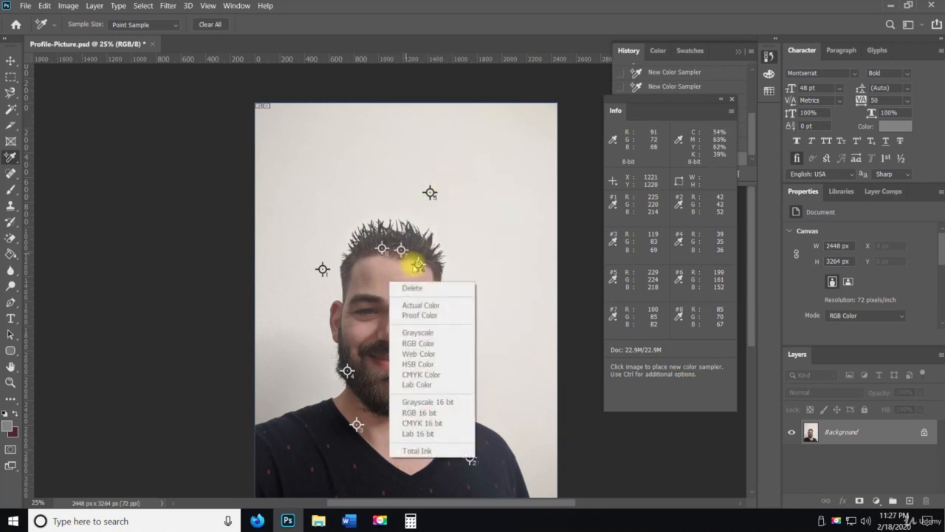
pyautogui.click(418, 266)
pyautogui.rightClick(418, 265)
pyautogui.click(428, 270)
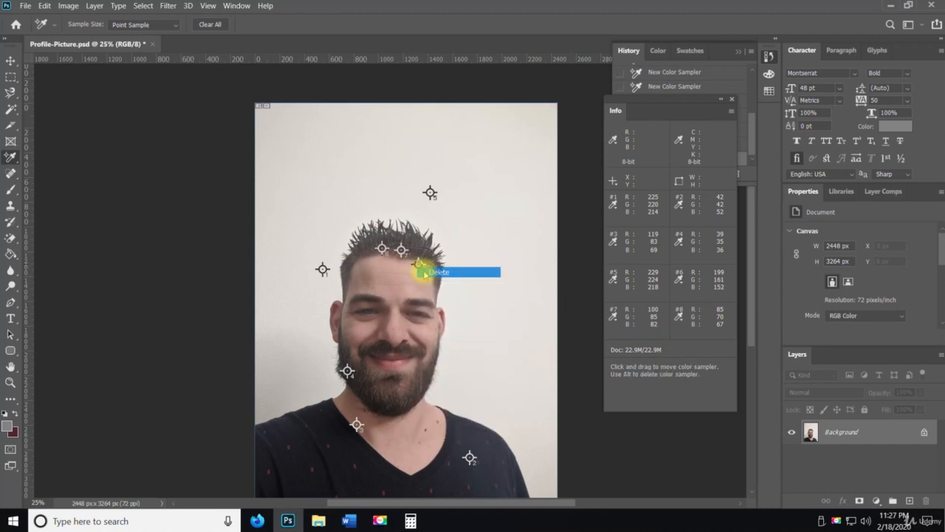
# Delete the color sampler at the middle of the hairline, keeping the neighbouring one in the hair
pyautogui.rightClick(401, 251)
pyautogui.click(416, 242)
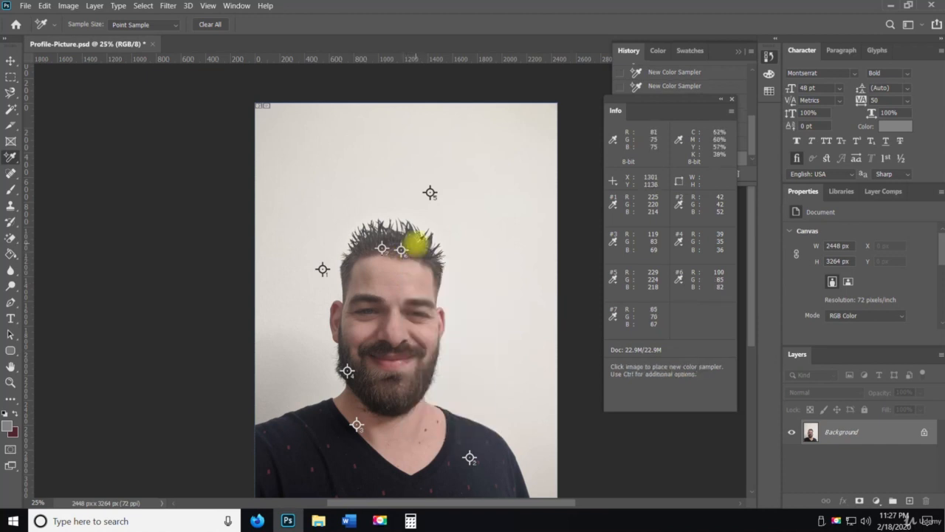
pyautogui.rightClick(413, 257)
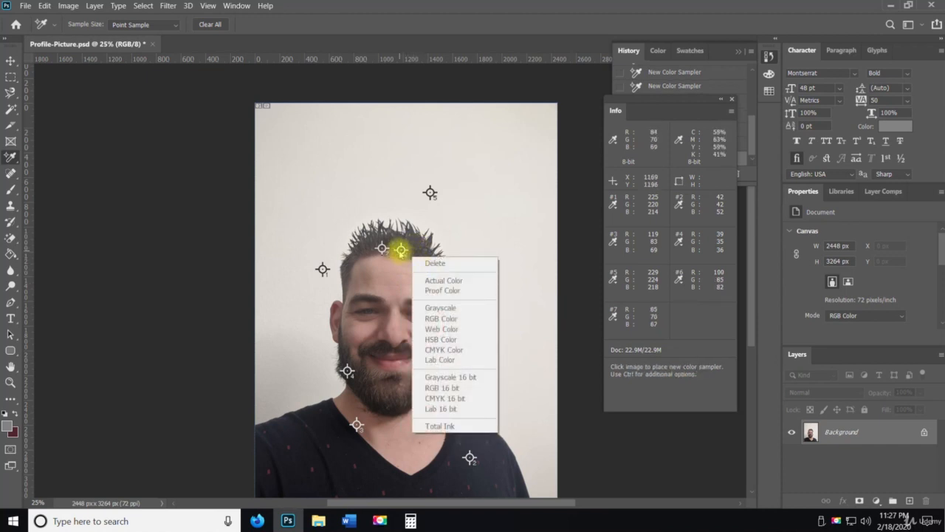
pyautogui.click(401, 252)
pyautogui.rightClick(402, 251)
pyautogui.click(406, 257)
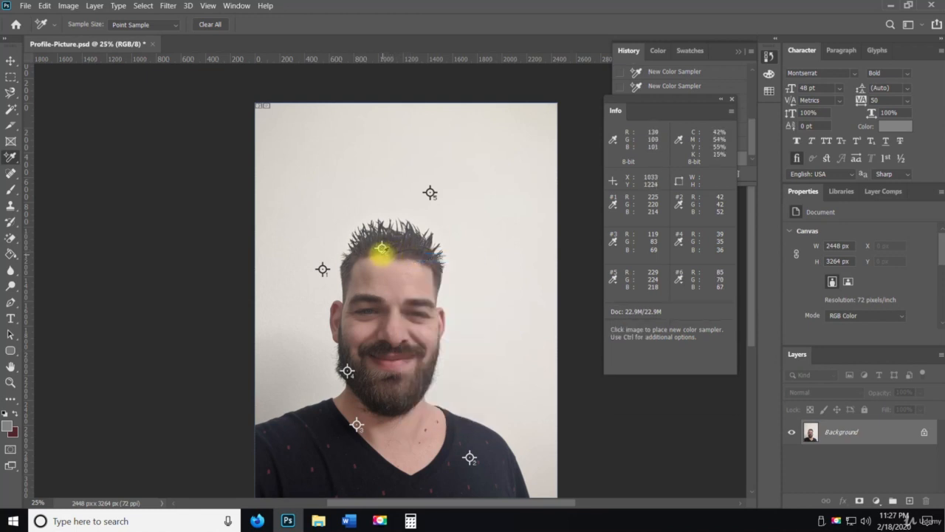
# Delete the color sampler on the wall above the head
pyautogui.rightClick(382, 249)
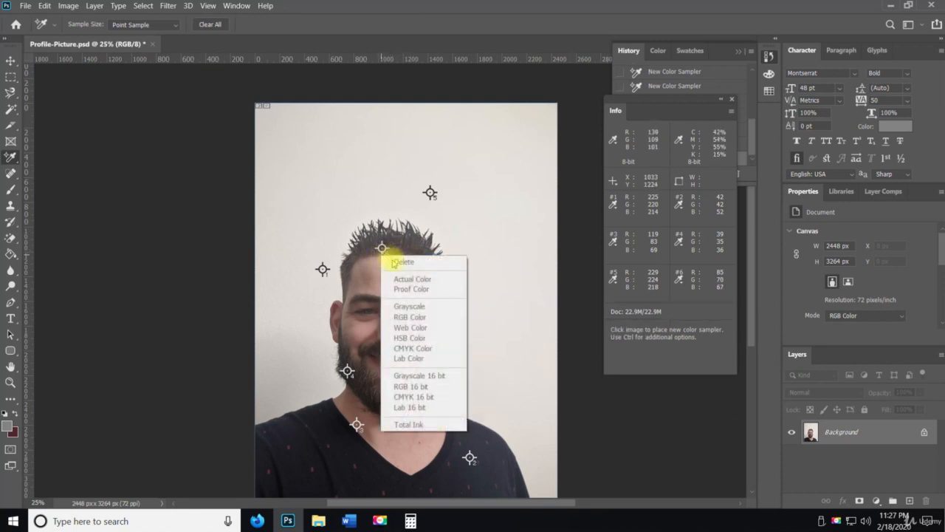
pyautogui.click(430, 194)
pyautogui.rightClick(427, 194)
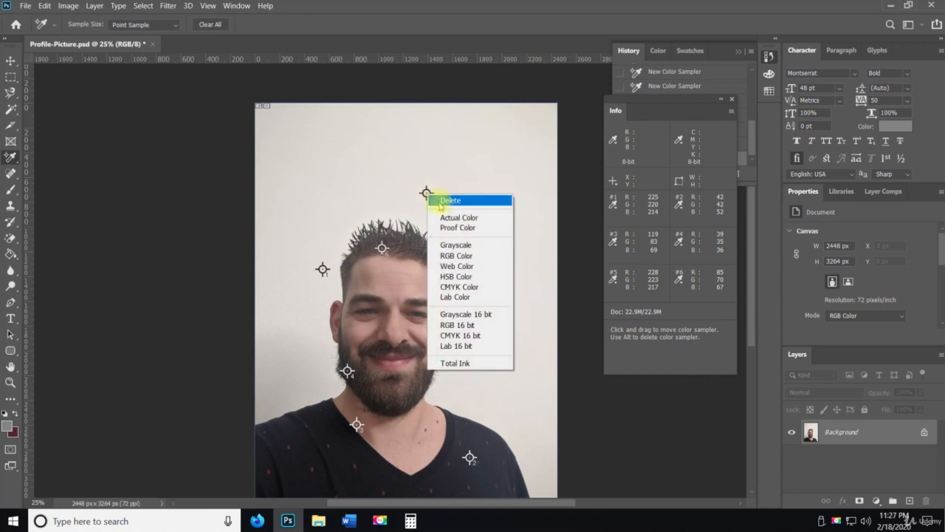
pyautogui.click(434, 194)
# Delete color sampler #1 on the wall beside the forehead
pyautogui.rightClick(381, 255)
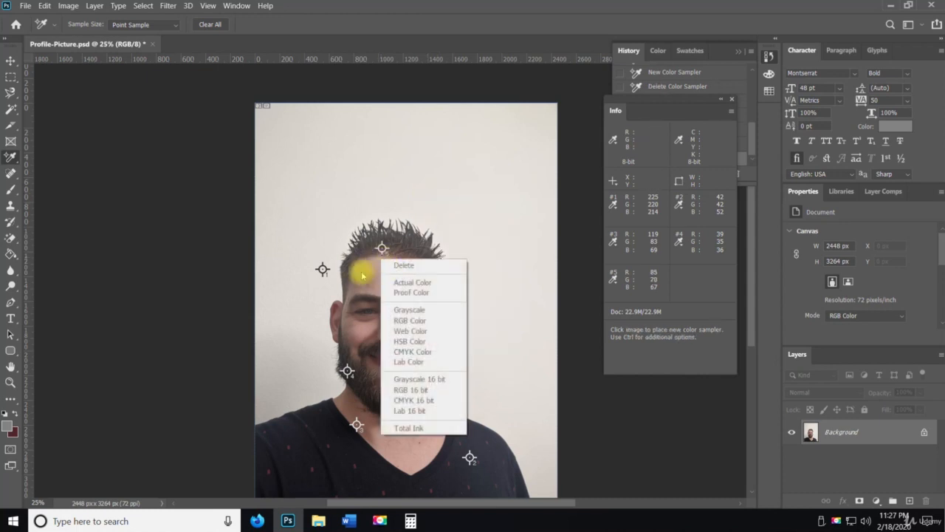
pyautogui.click(323, 270)
pyautogui.rightClick(323, 270)
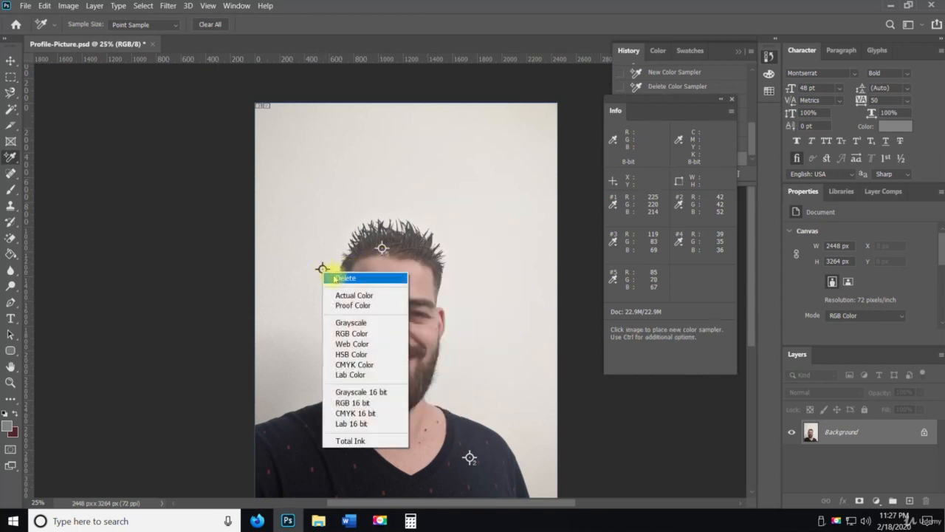
pyautogui.click(333, 272)
# Try to delete the color sampler at the edge of the beard
pyautogui.rightClick(348, 371)
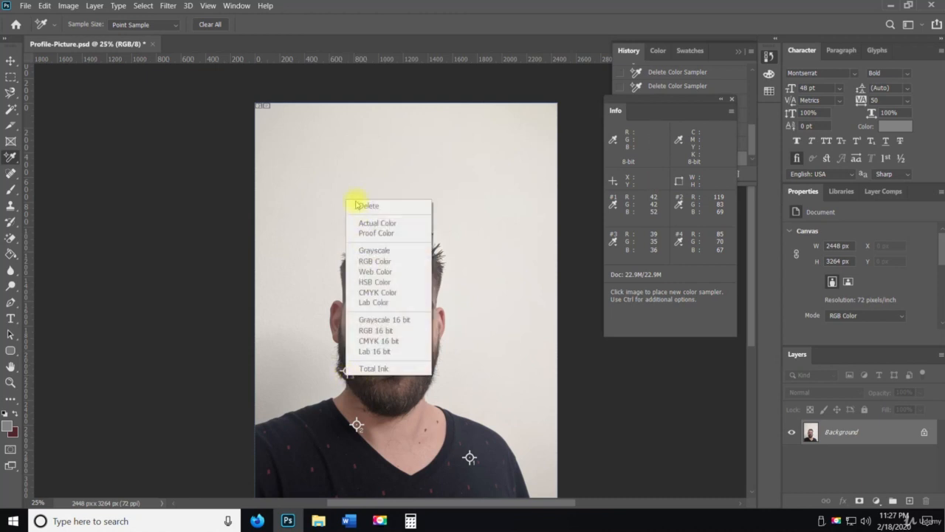
pyautogui.click(353, 381)
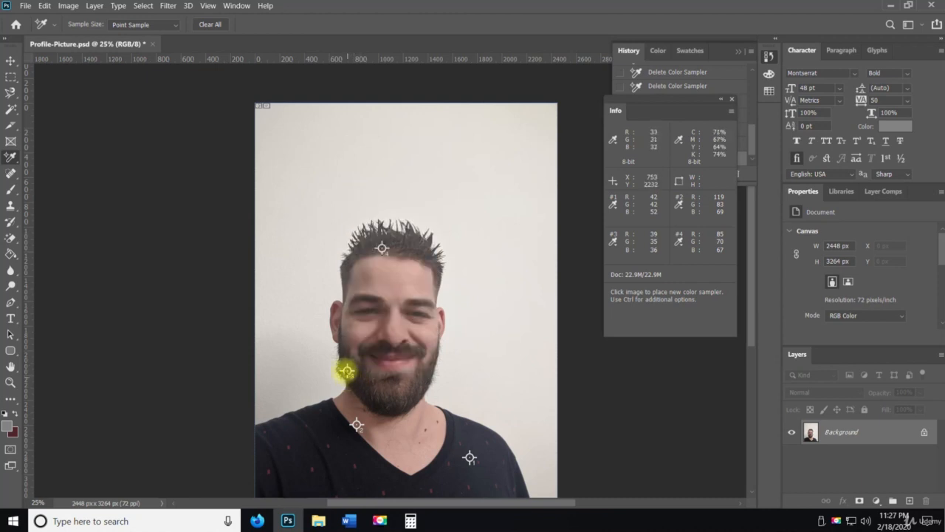
pyautogui.rightClick(349, 373)
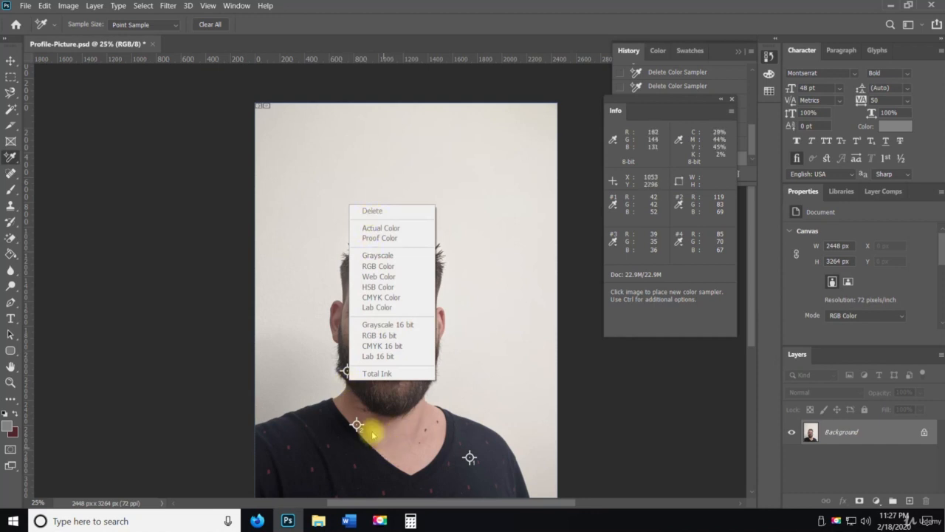
# Delete the color sampler on the neck beside the shirt collar
pyautogui.click(362, 422)
pyautogui.rightClick(360, 423)
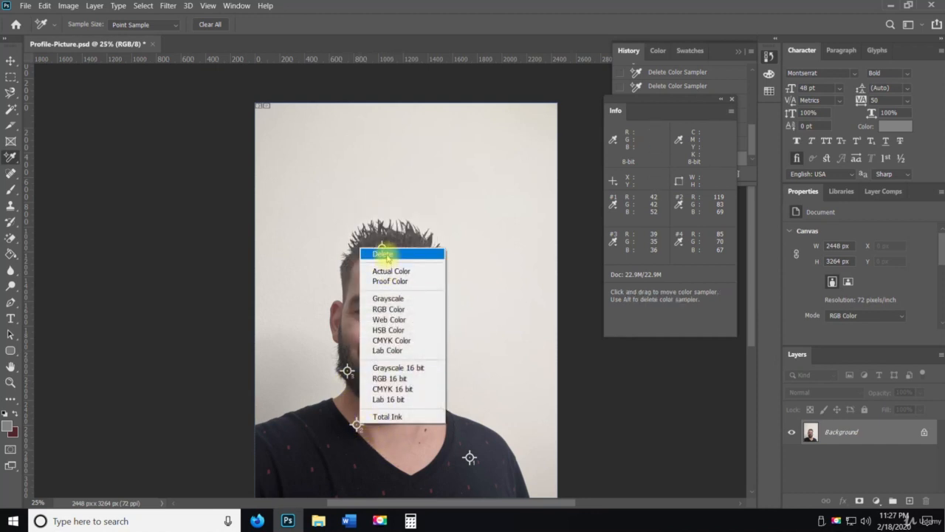
pyautogui.click(383, 253)
# Delete the color sampler on the dark shirt
pyautogui.rightClick(469, 459)
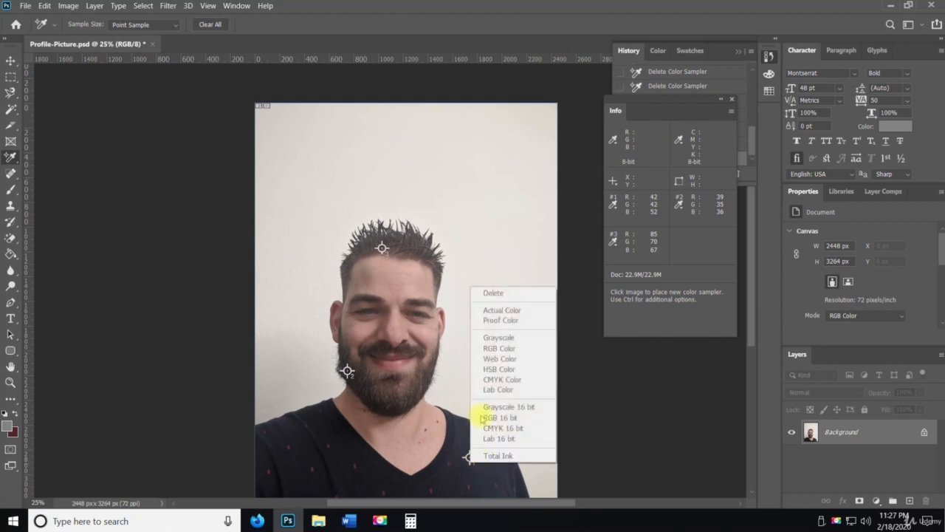
pyautogui.click(468, 460)
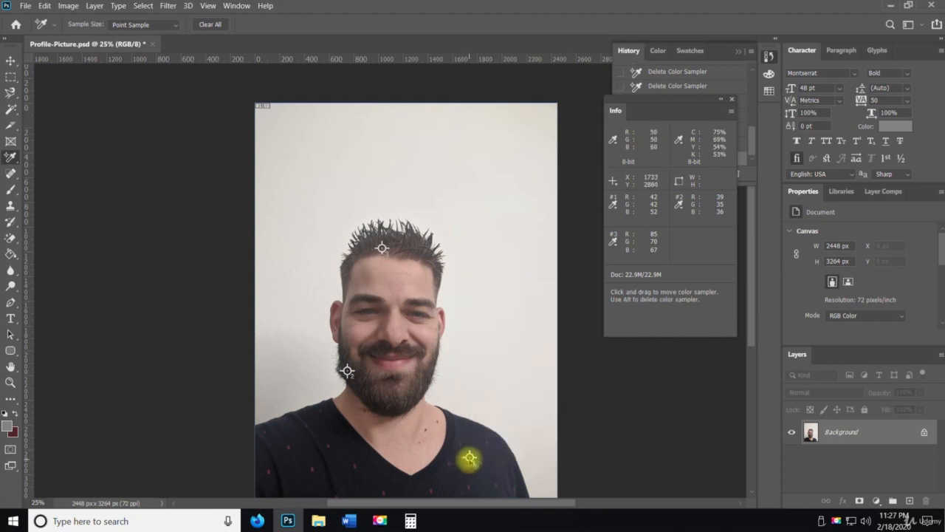
pyautogui.rightClick(469, 458)
pyautogui.click(484, 290)
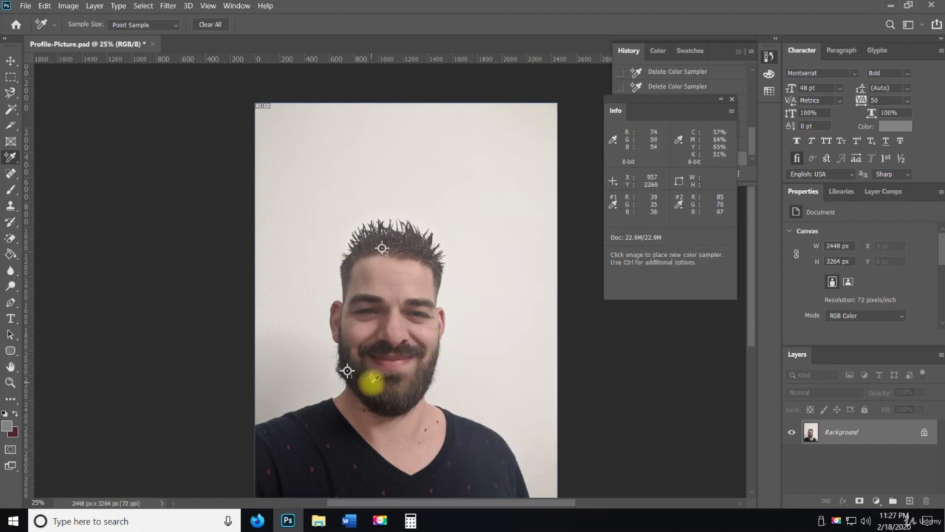
# Delete the color sampler at the hairline above the forehead
pyautogui.rightClick(348, 372)
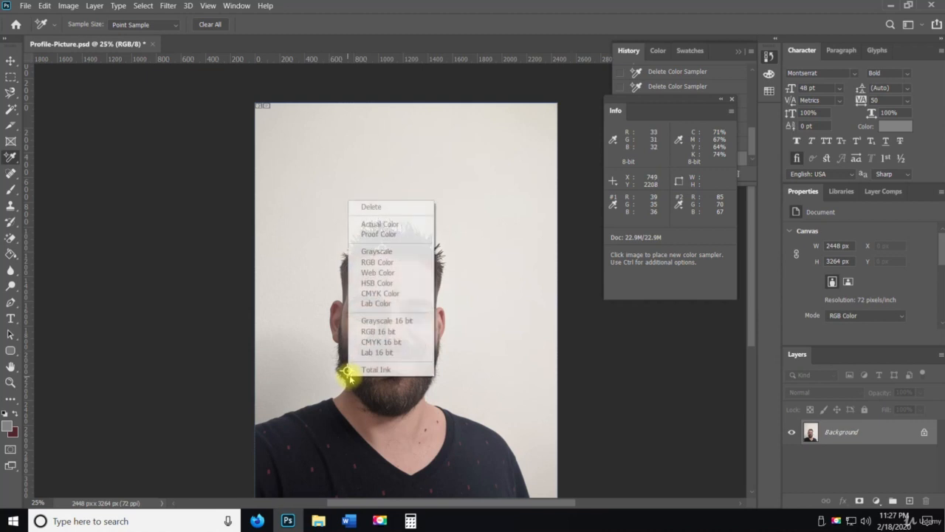
pyautogui.rightClick(382, 250)
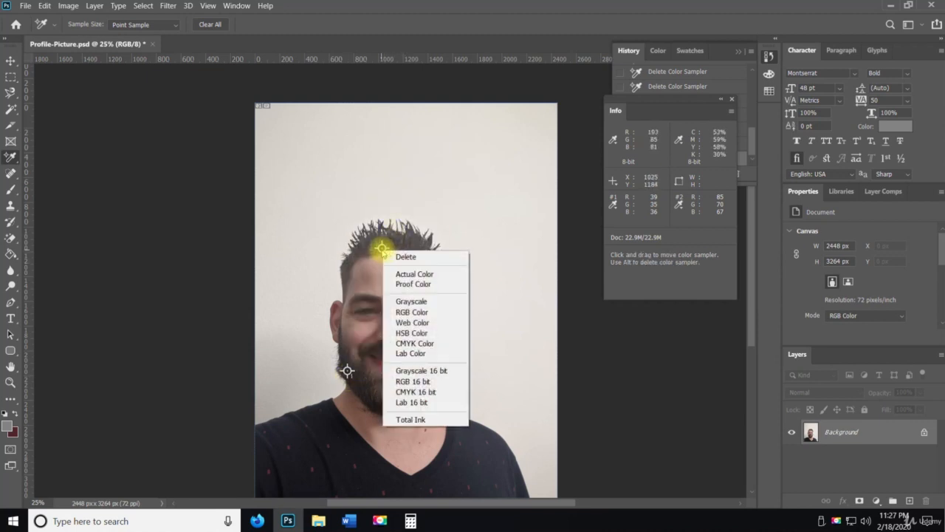
pyautogui.moveTo(382, 249); pyautogui.dragTo(348, 370)
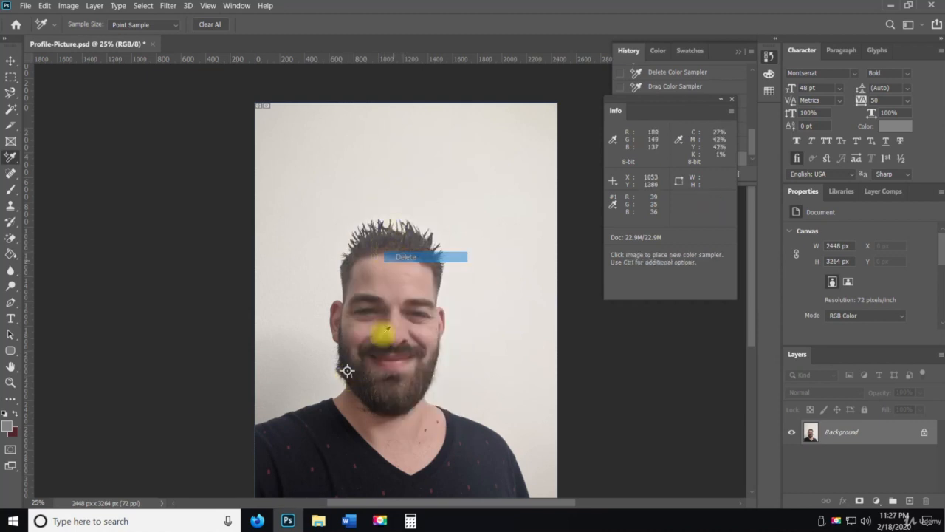
# Try to delete the last remaining color sampler at the edge of the beard
pyautogui.rightClick(347, 379)
pyautogui.press('Escape')
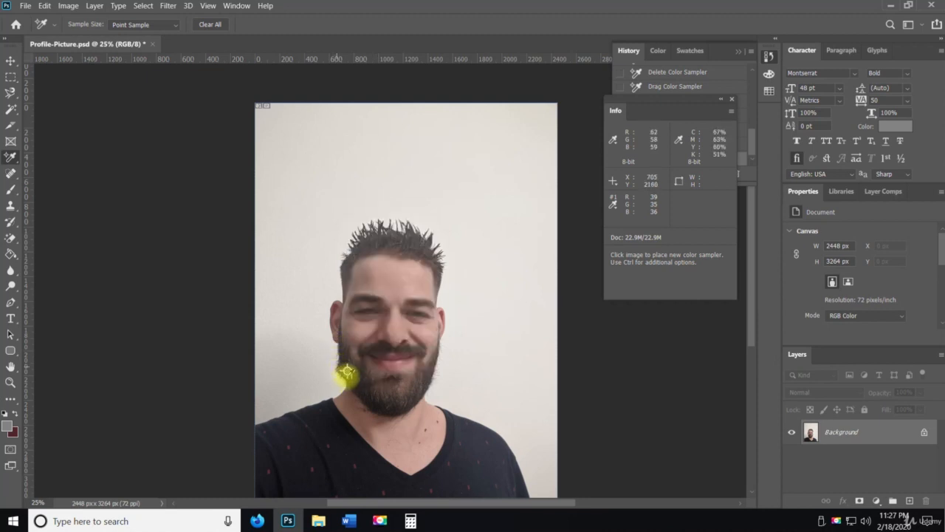
pyautogui.rightClick(344, 375)
pyautogui.press('Escape')
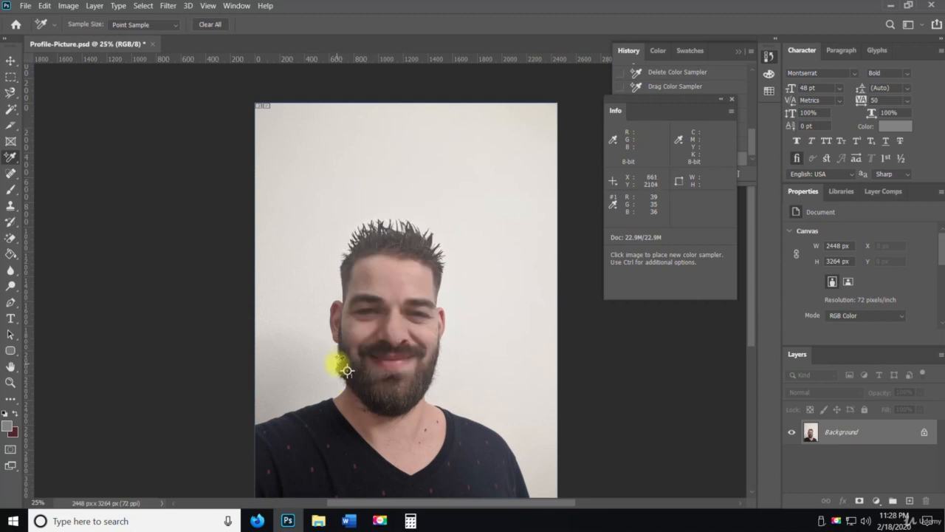
pyautogui.rightClick(347, 375)
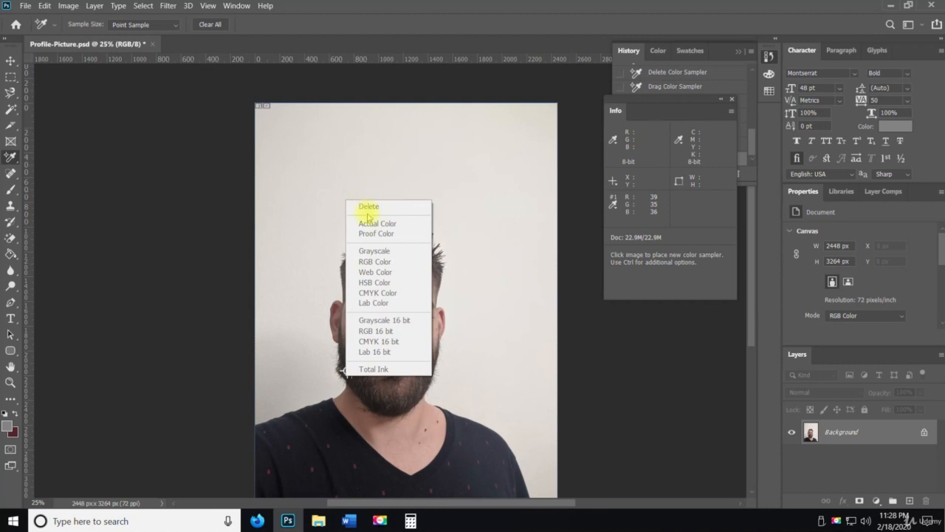
pyautogui.press('Escape')
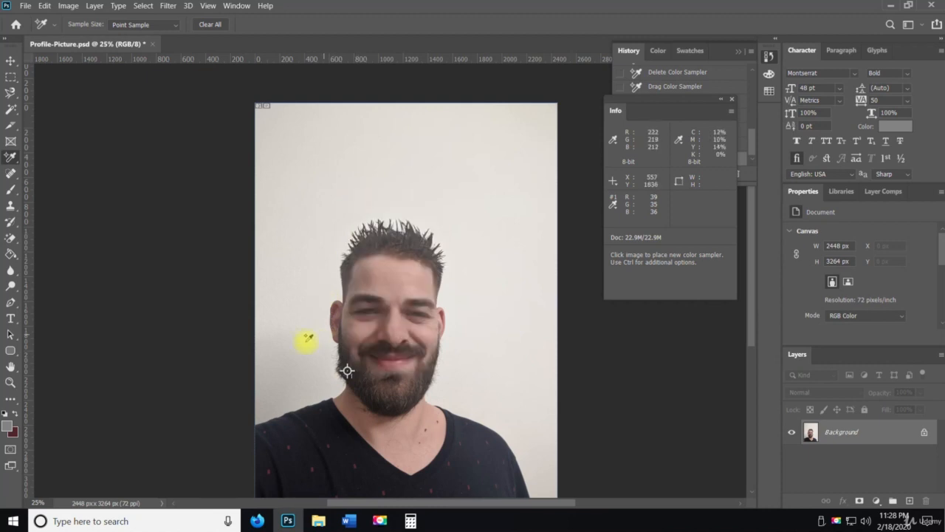
# Measure a nearly horizontal distance across the wall above the head with the Ruler tool
pyautogui.rightClick(12, 159)
pyautogui.click(59, 194)
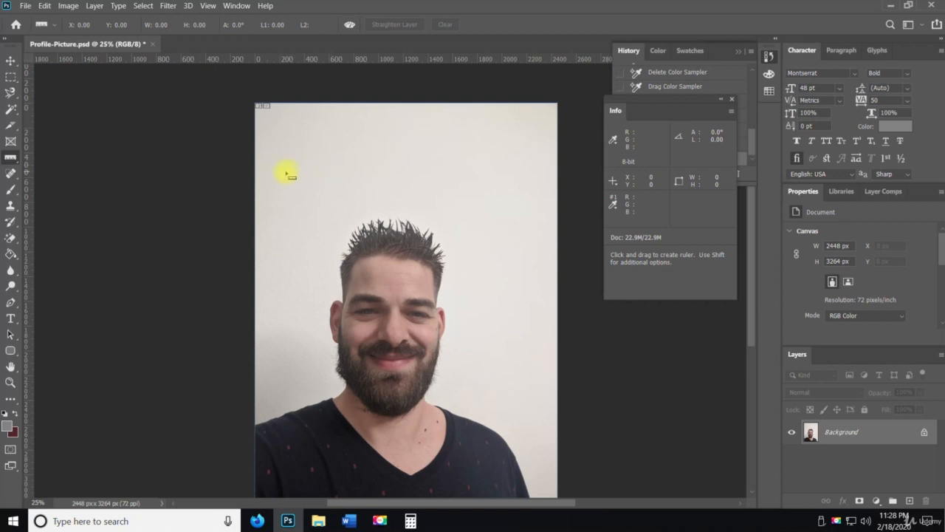
pyautogui.moveTo(285, 171); pyautogui.dragTo(318, 170)
pyautogui.moveTo(433, 171); pyautogui.dragTo(528, 179)
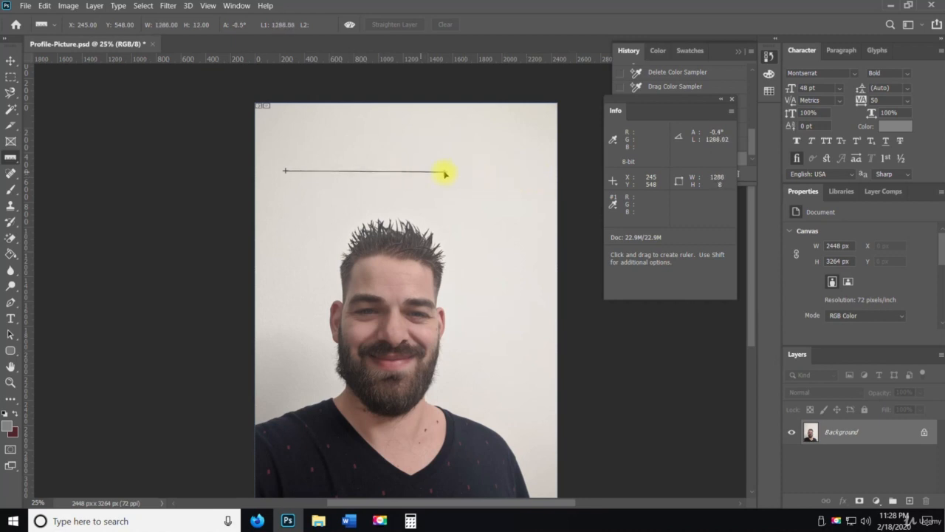
# Re-measure with the ruler at other angles, ending with a diagonal from above the hair down across the wall beside the head
pyautogui.moveTo(446, 174); pyautogui.dragTo(387, 308)
pyautogui.moveTo(420, 176); pyautogui.dragTo(363, 167)
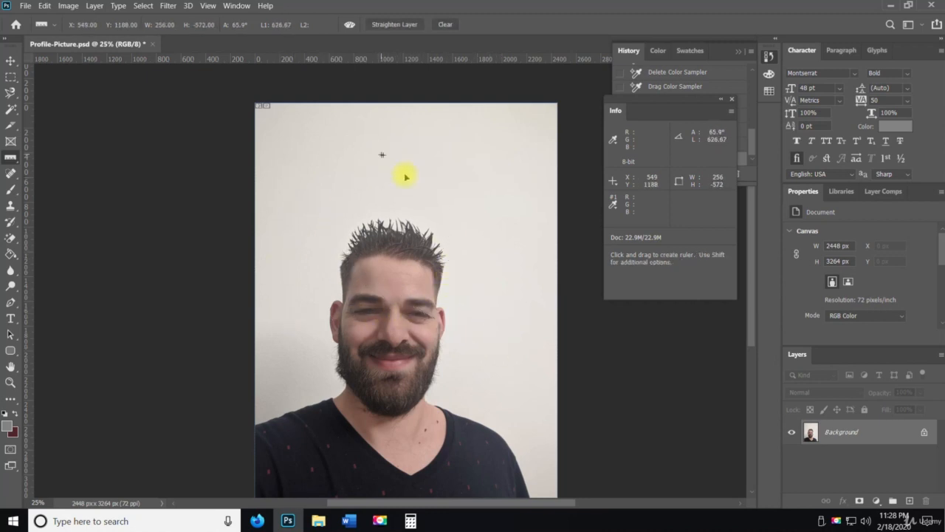
pyautogui.moveTo(494, 246); pyautogui.dragTo(527, 295)
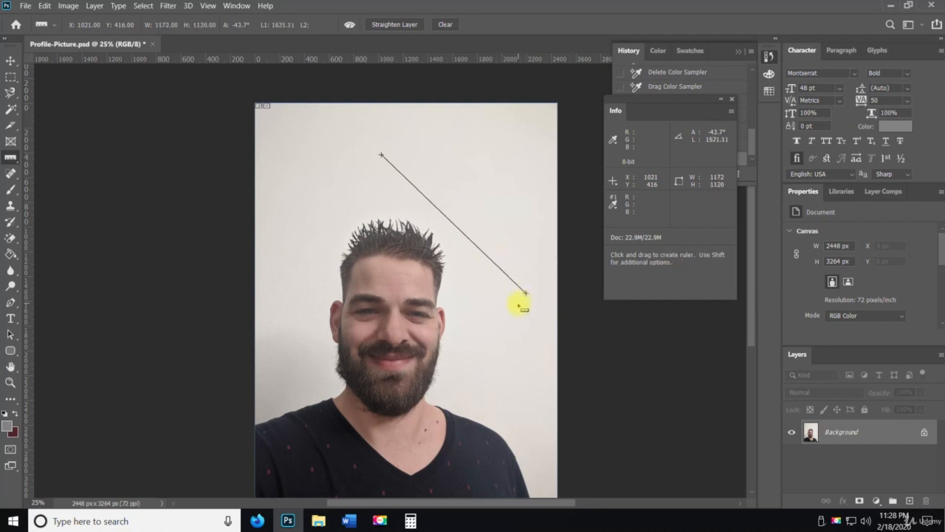
# Switch the ruler units to inches and measure a slightly rising line across the wall above the head
pyautogui.rightClick(401, 60)
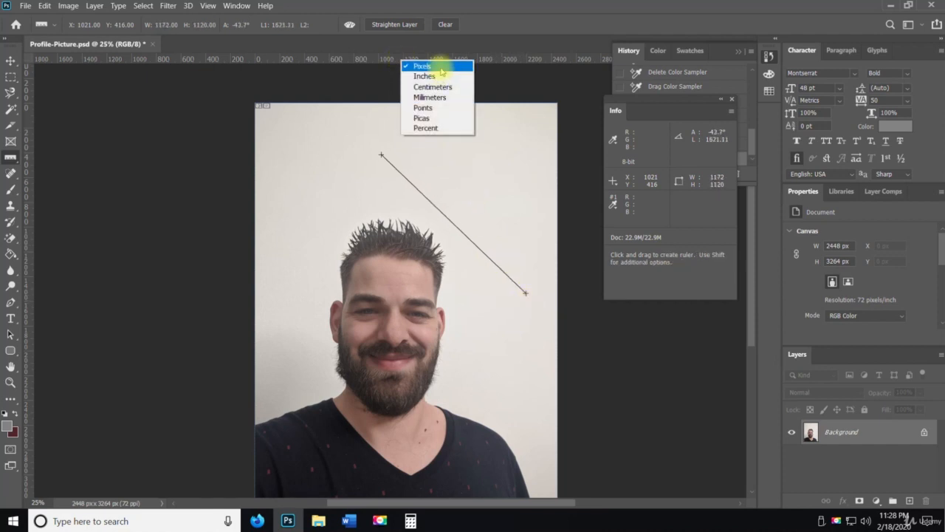
pyautogui.click(430, 77)
pyautogui.moveTo(305, 172); pyautogui.dragTo(327, 168)
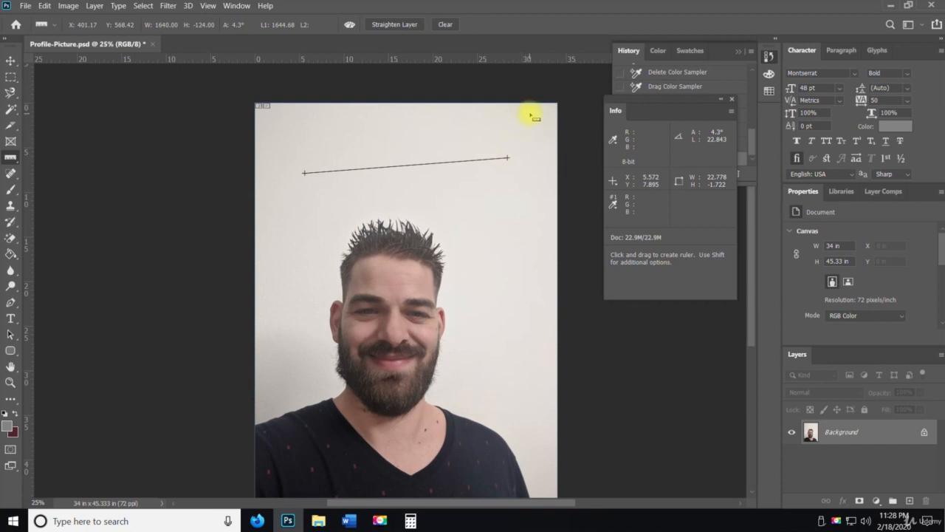
# Measure a nearly vertical line from the upper wall beside the head down past the photo's lower edge
pyautogui.moveTo(530, 115); pyautogui.dragTo(525, 450)
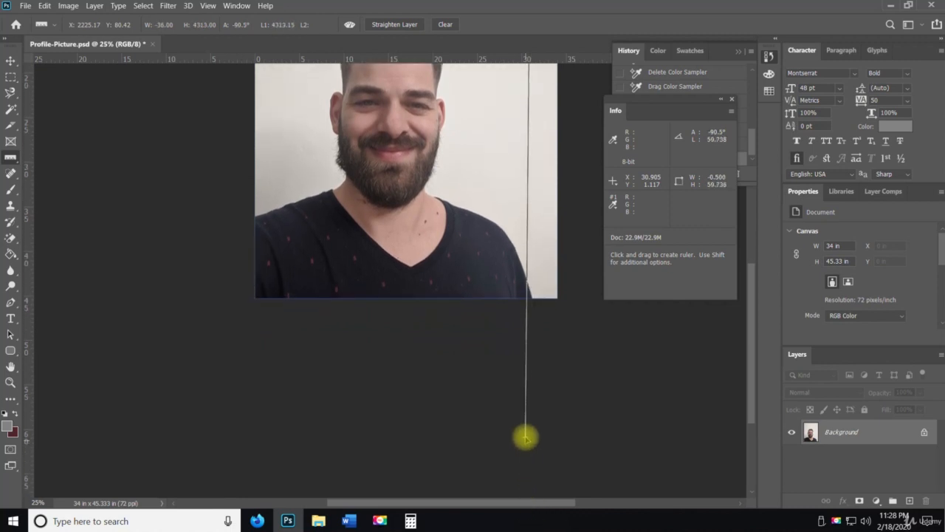
pyautogui.moveTo(525, 437); pyautogui.dragTo(525, 437)
pyautogui.rightClick(528, 427)
pyautogui.click(458, 344)
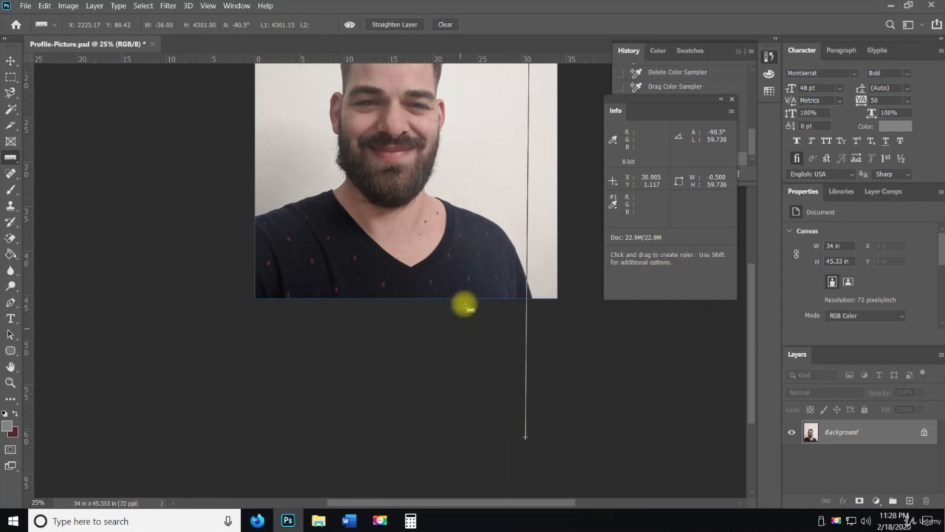
# Add a note on the shirt's shoulder with the Note tool, reading "this is awesome thanks for changing the color of my hair."
pyautogui.rightClick(11, 158)
pyautogui.click(63, 204)
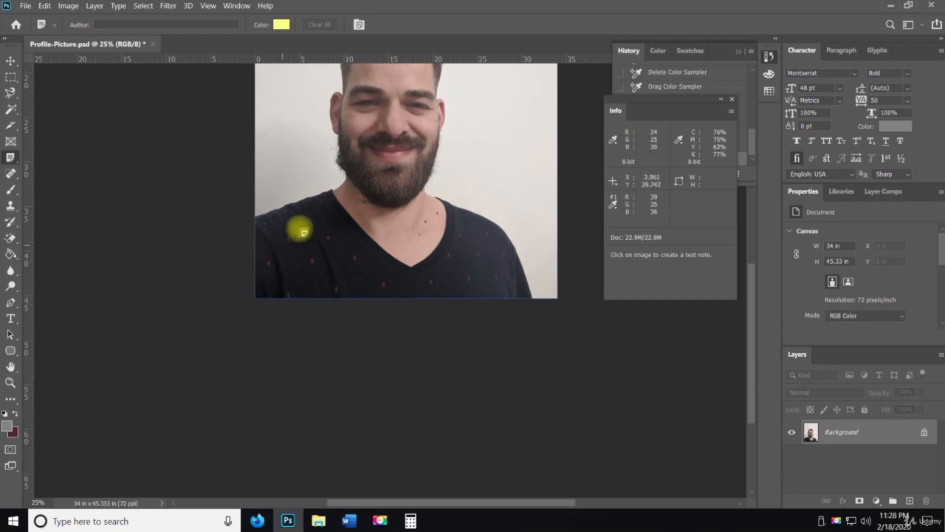
pyautogui.click(315, 212)
pyautogui.click(905, 275)
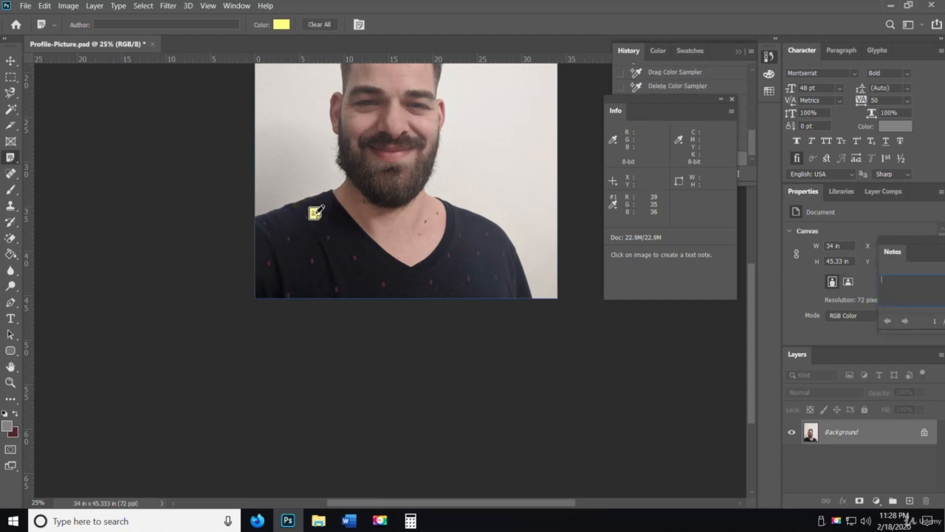
pyautogui.moveTo(892, 251); pyautogui.dragTo(494, 264)
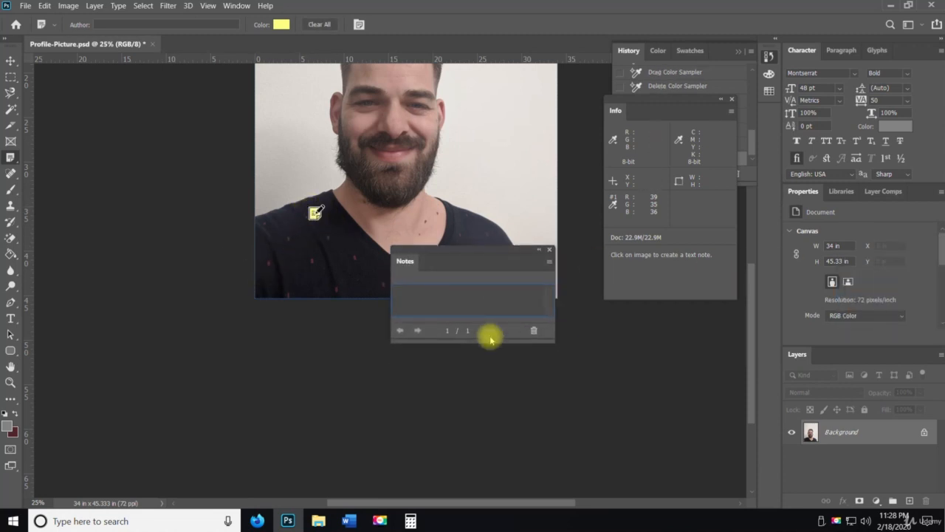
pyautogui.write('this i')
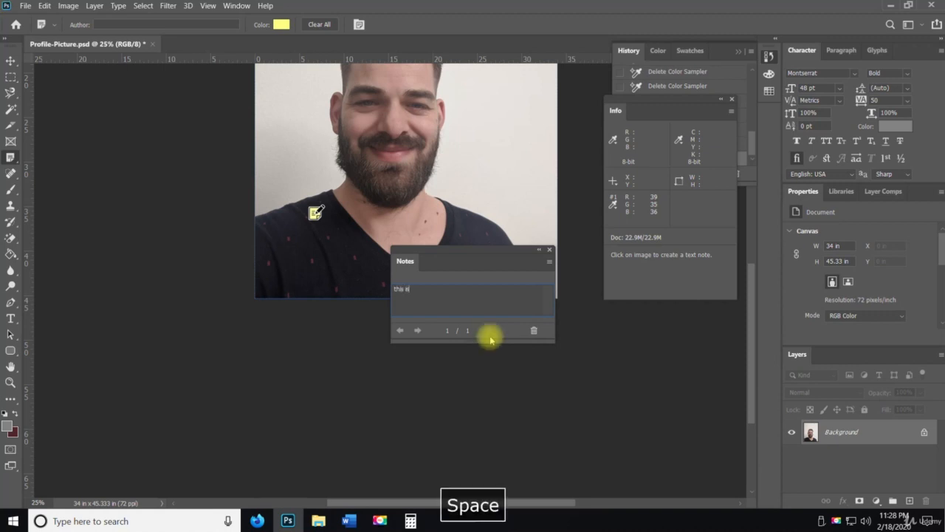
pyautogui.write('s a')
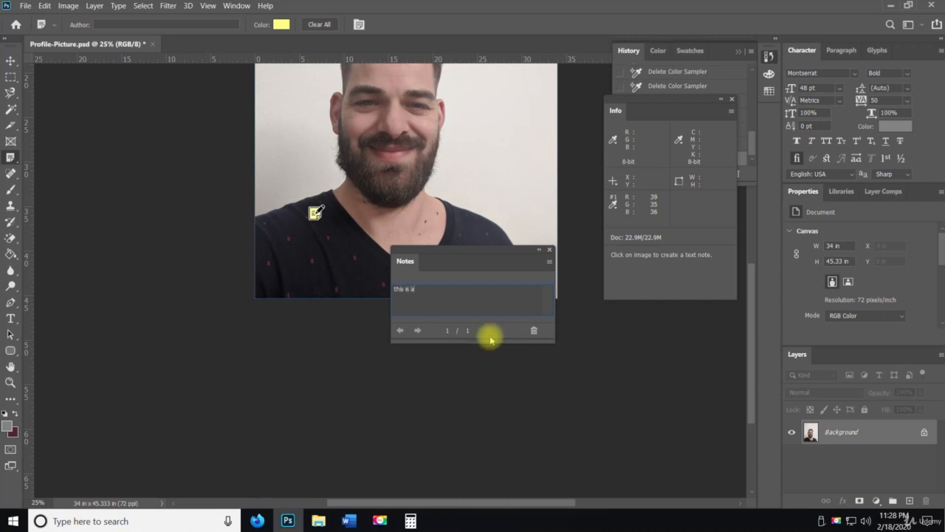
pyautogui.write('mwesome thanks for changing the color of my ')
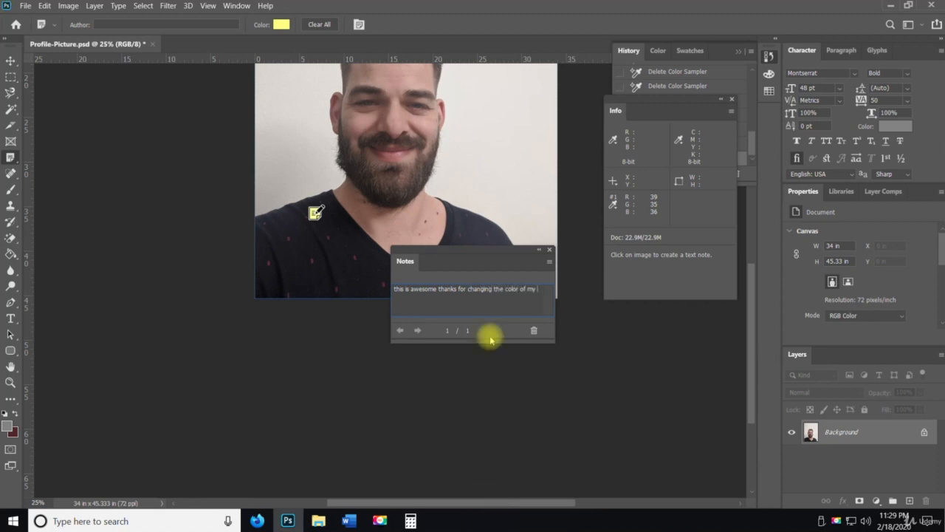
pyautogui.write('hair.')
# Add a second note on the empty canvas area below the photo, reading "please change my hair to green"
pyautogui.click(451, 389)
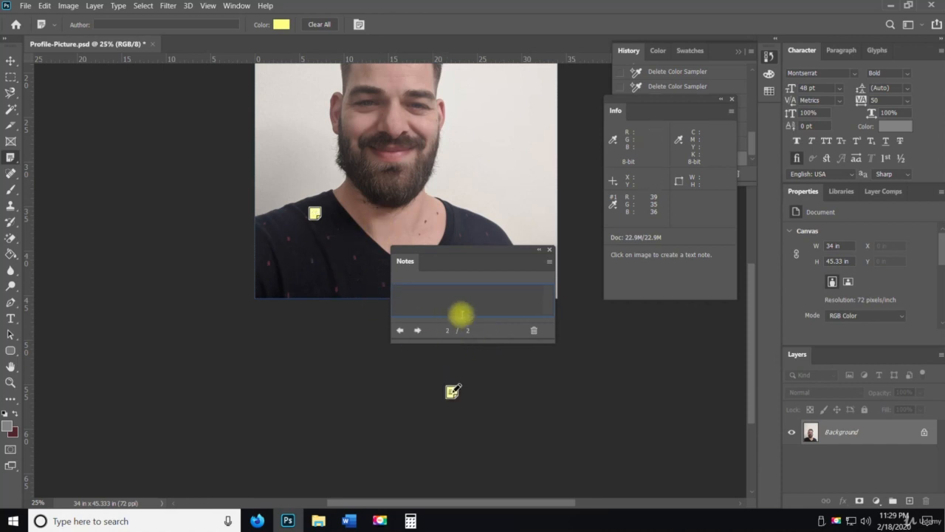
pyautogui.write('please change my hair to ')
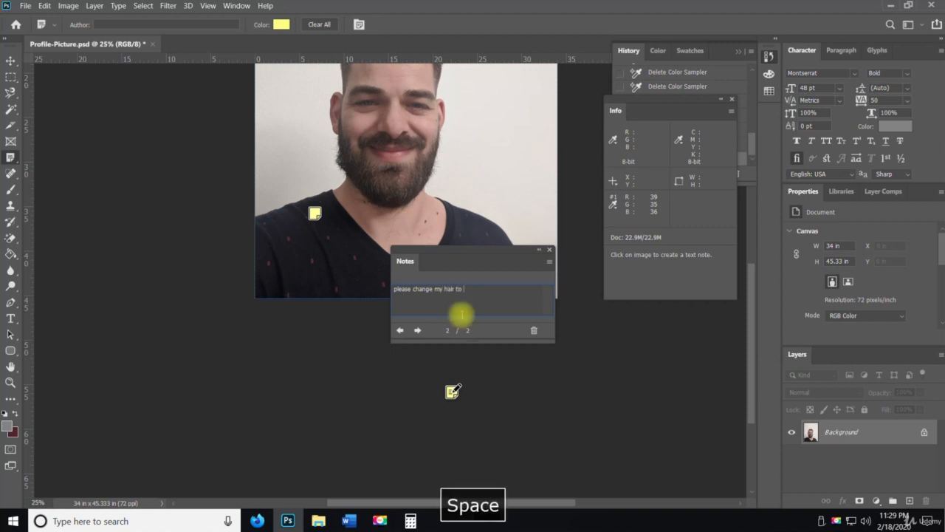
pyautogui.write('green')
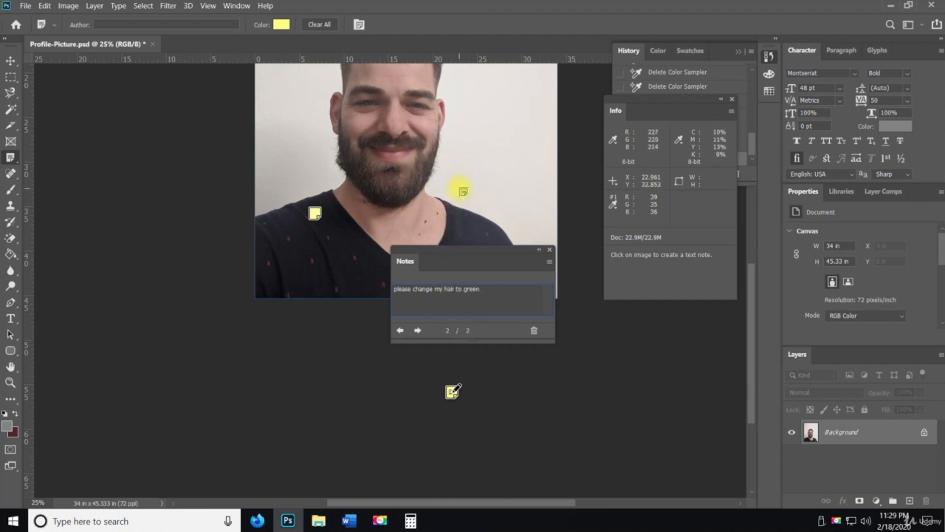
# Scatter blank notes over the wall beside the head, the neck edge and the lower face
pyautogui.click(467, 134)
pyautogui.click(465, 196)
pyautogui.click(501, 108)
pyautogui.click(532, 207)
pyautogui.click(437, 194)
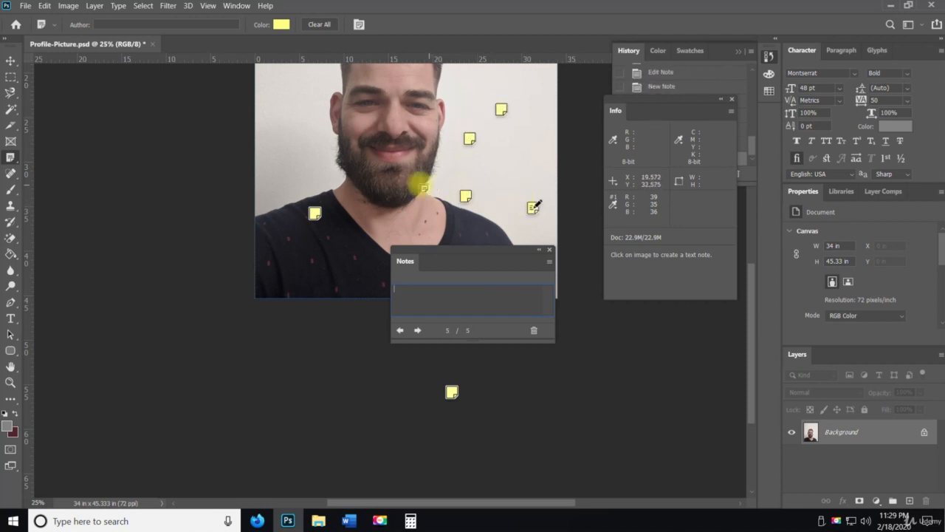
pyautogui.click(381, 150)
pyautogui.click(406, 161)
pyautogui.click(345, 147)
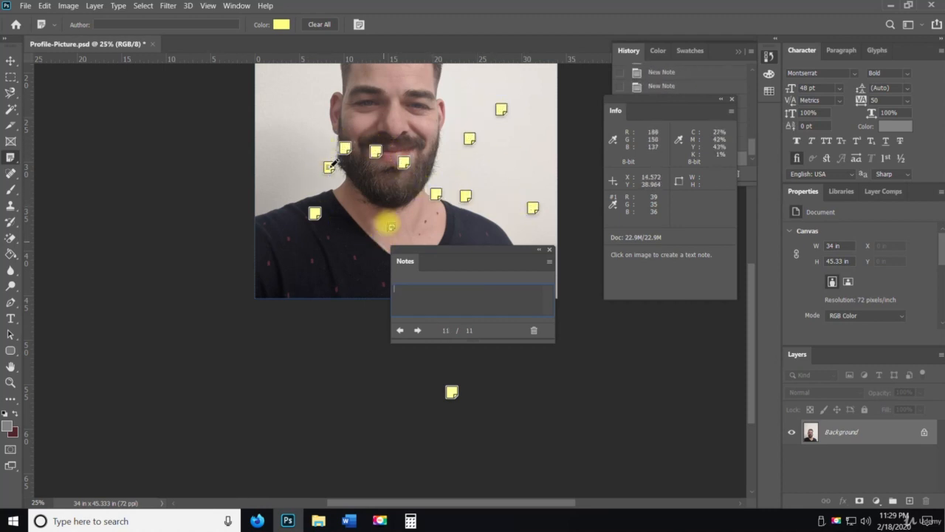
# Open the blank notes on the mustache and cheek, and add another blank note on the beard
pyautogui.click(375, 172)
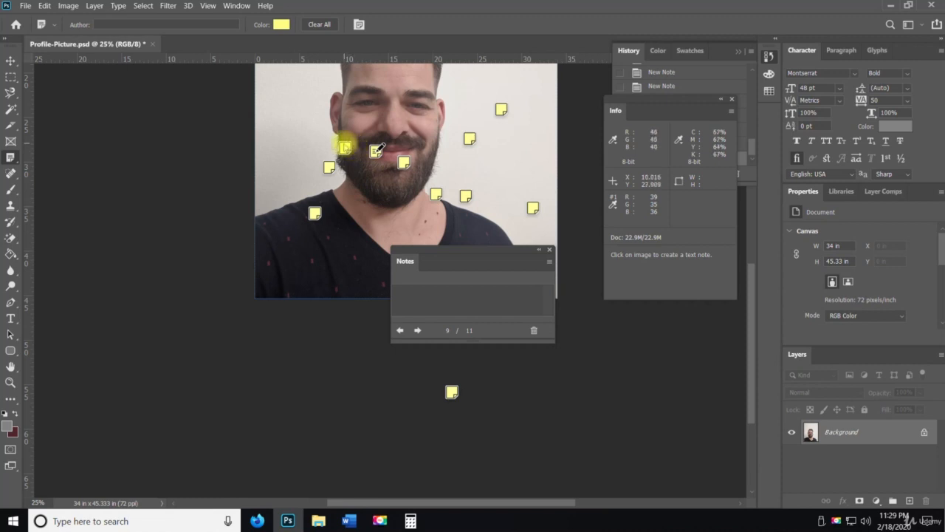
pyautogui.click(345, 147)
pyautogui.click(439, 287)
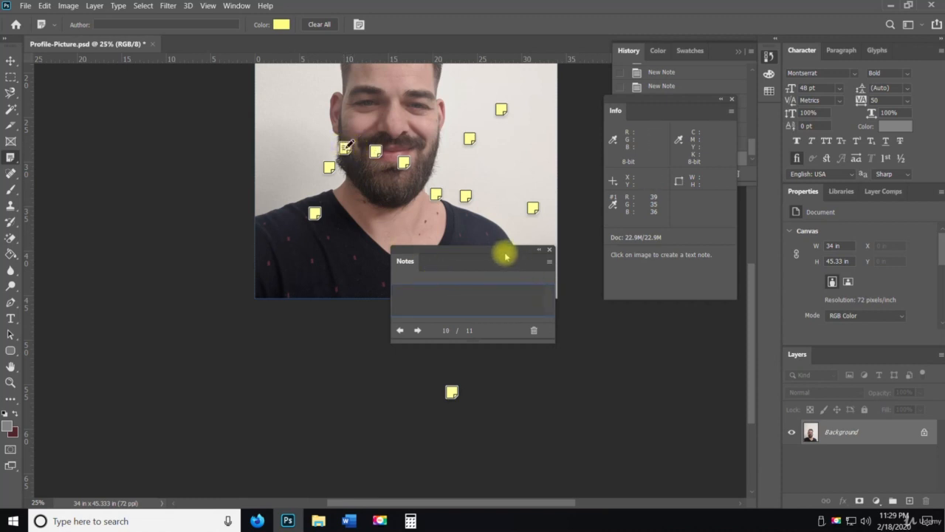
pyautogui.click(414, 167)
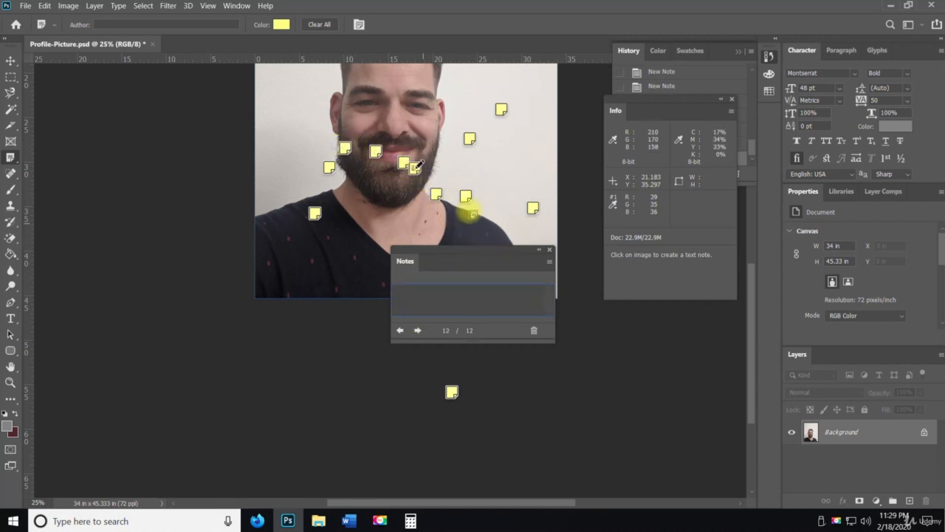
# Place count markers on the shirt, the neck and the forehead with the Count tool
pyautogui.rightClick(11, 158)
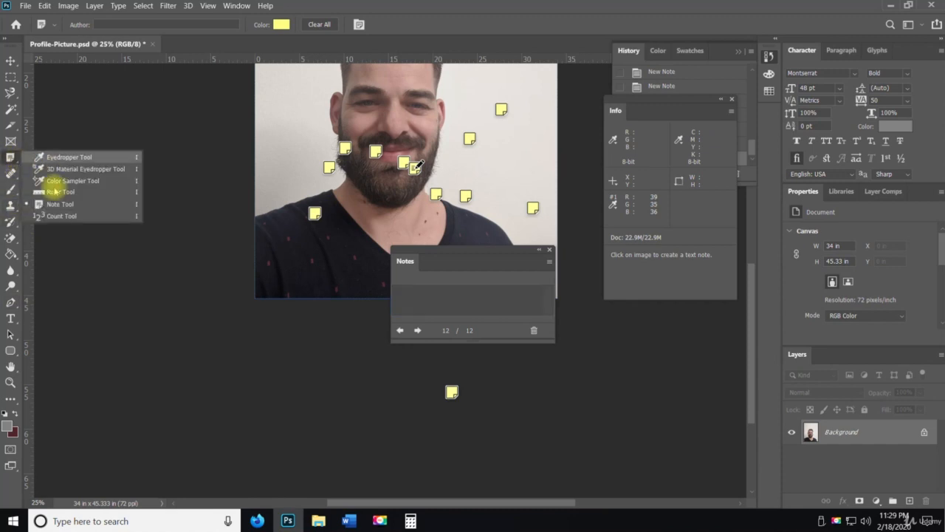
pyautogui.click(62, 216)
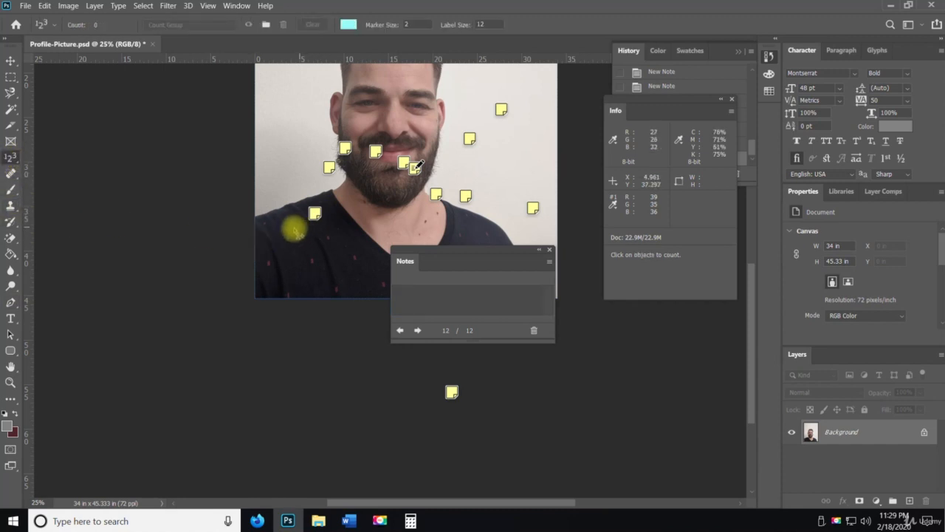
pyautogui.click(290, 218)
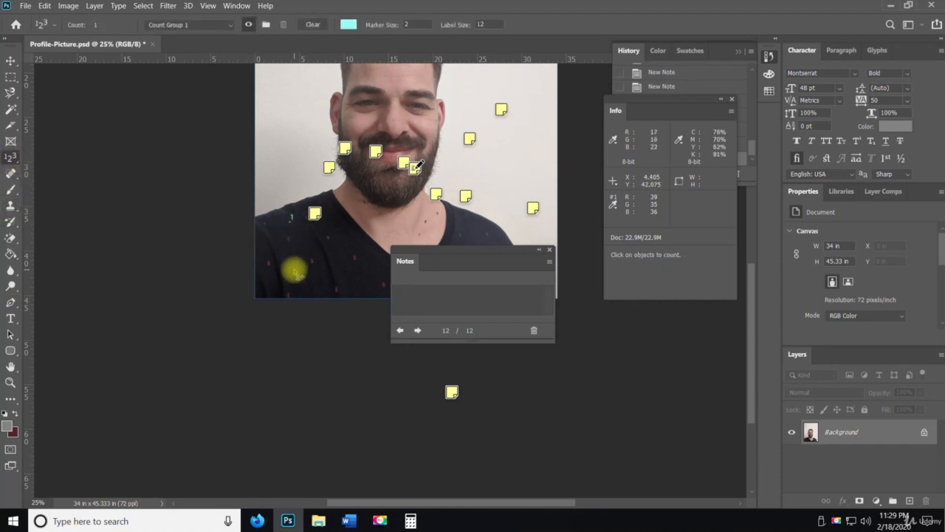
pyautogui.click(373, 234)
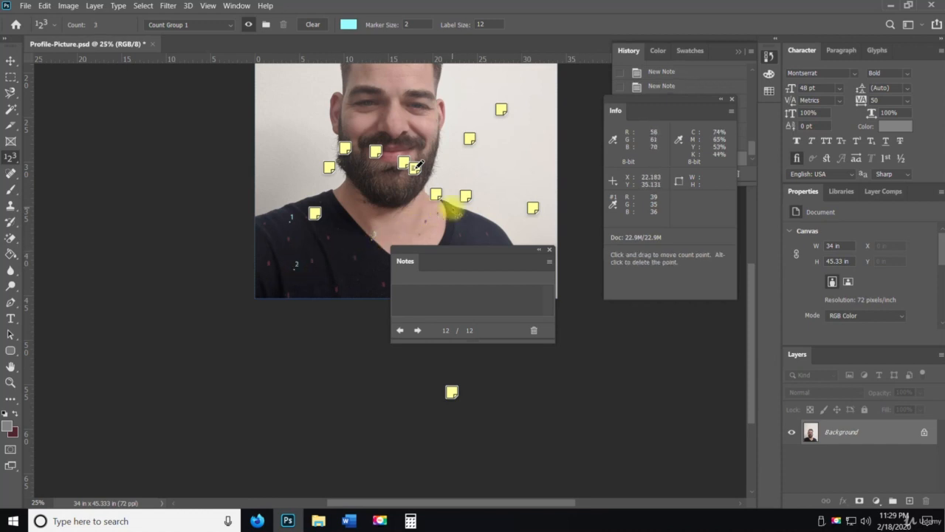
pyautogui.click(481, 226)
pyautogui.click(460, 233)
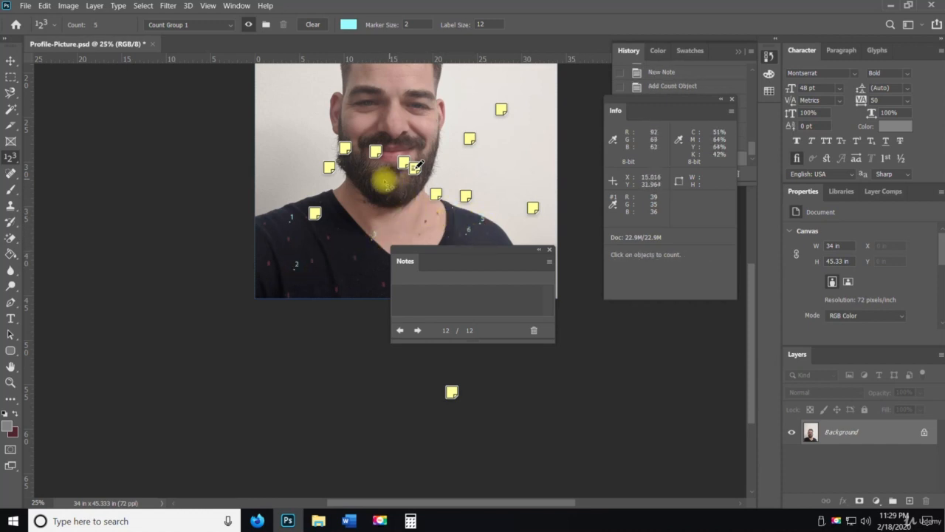
pyautogui.scroll(1, 369, 184)
pyautogui.scroll(1, 365, 186)
pyautogui.click(360, 169)
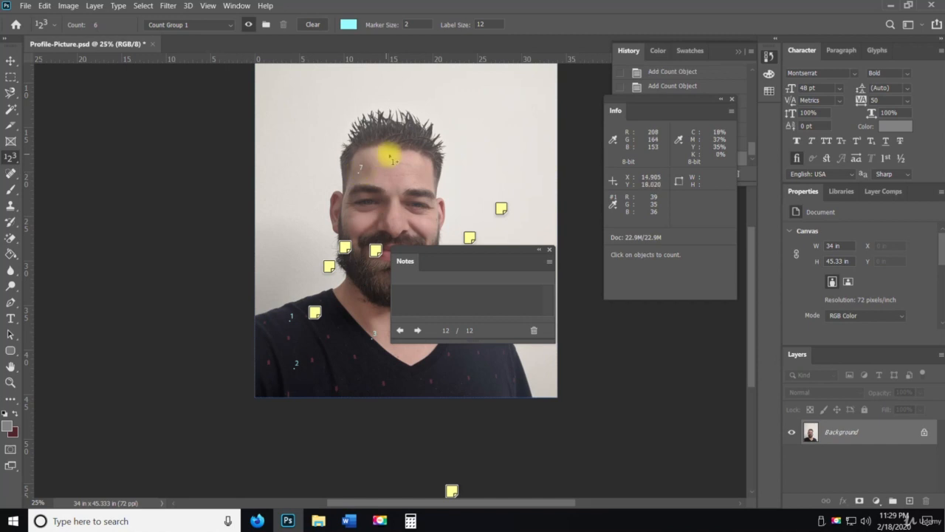
# Continue adding count markers on the forehead, the eyebrow, the hair and beside the mouth
pyautogui.click(415, 171)
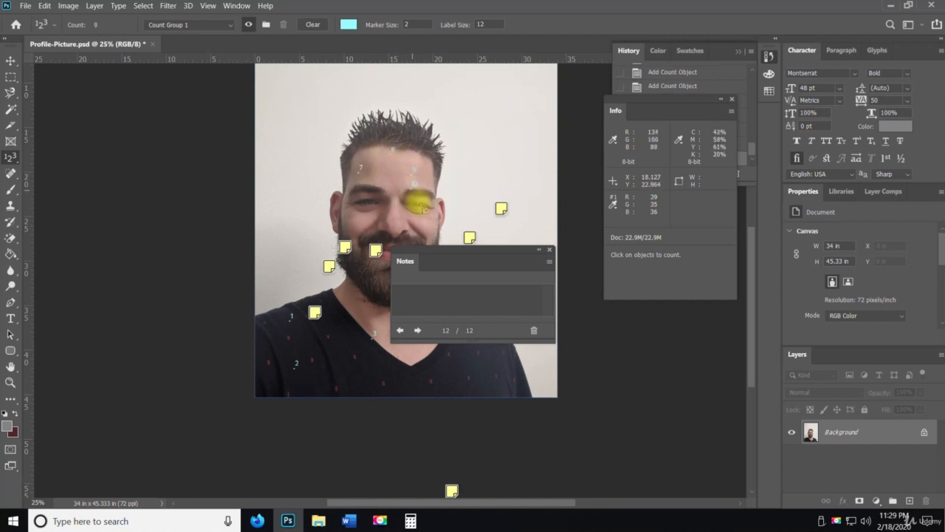
pyautogui.click(377, 185)
pyautogui.click(362, 133)
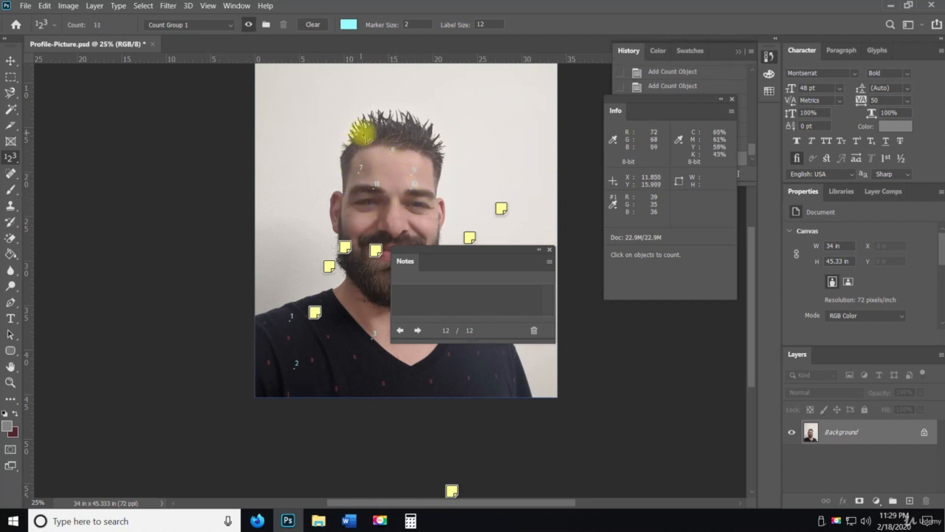
pyautogui.click(376, 253)
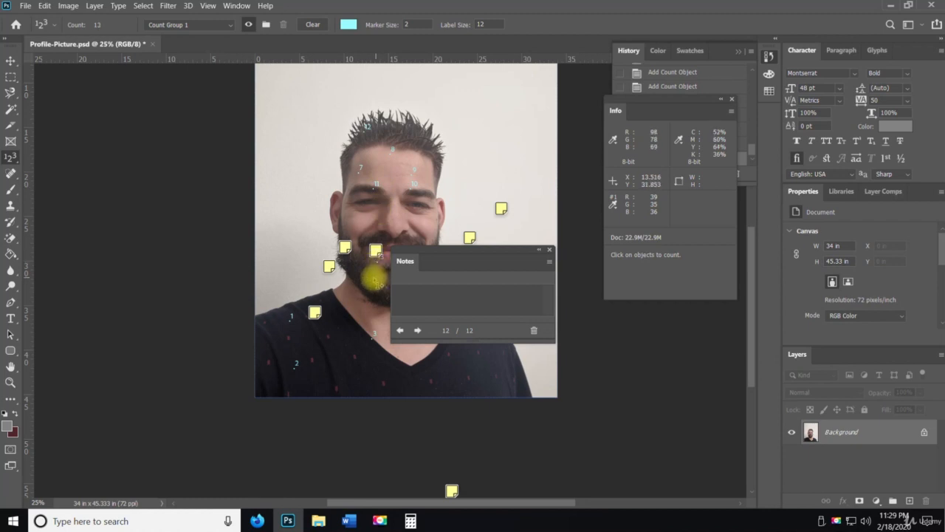
pyautogui.rightClick(375, 277)
pyautogui.click(356, 354)
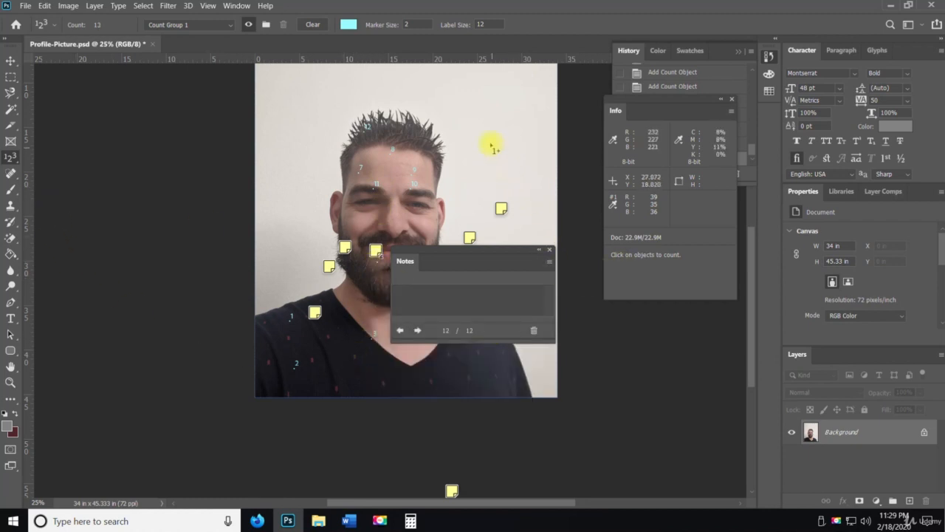
# Place more count markers on the hair, both eyes, the ear, the beard, the shirt front and the neck just below the beard
pyautogui.click(402, 127)
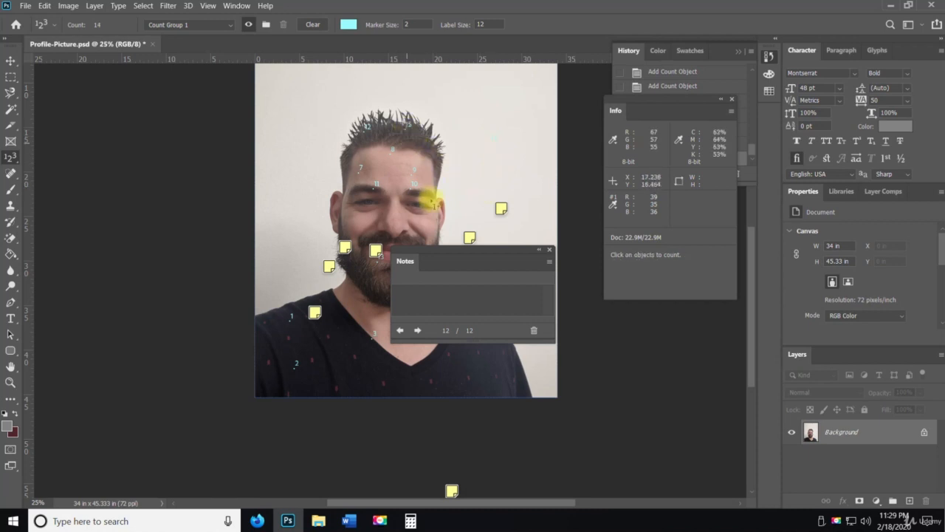
pyautogui.click(426, 196)
pyautogui.click(424, 199)
pyautogui.click(367, 197)
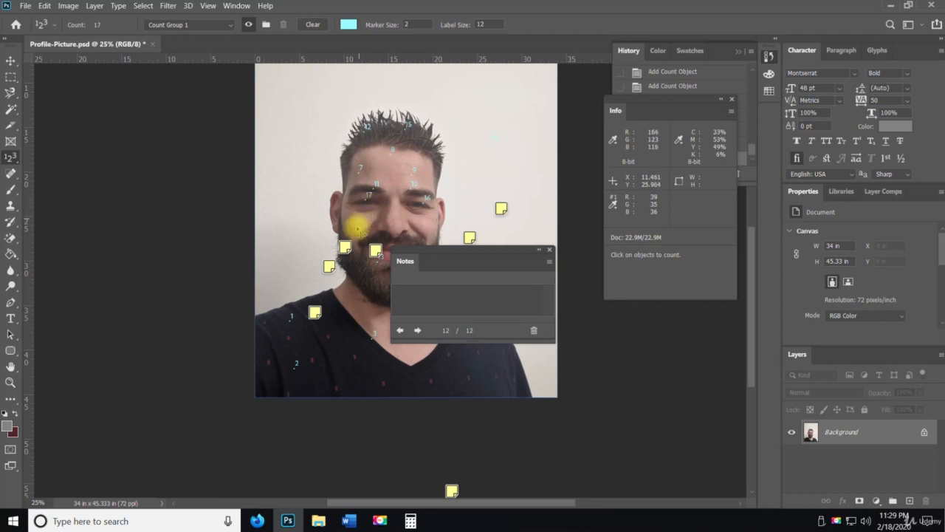
pyautogui.click(339, 212)
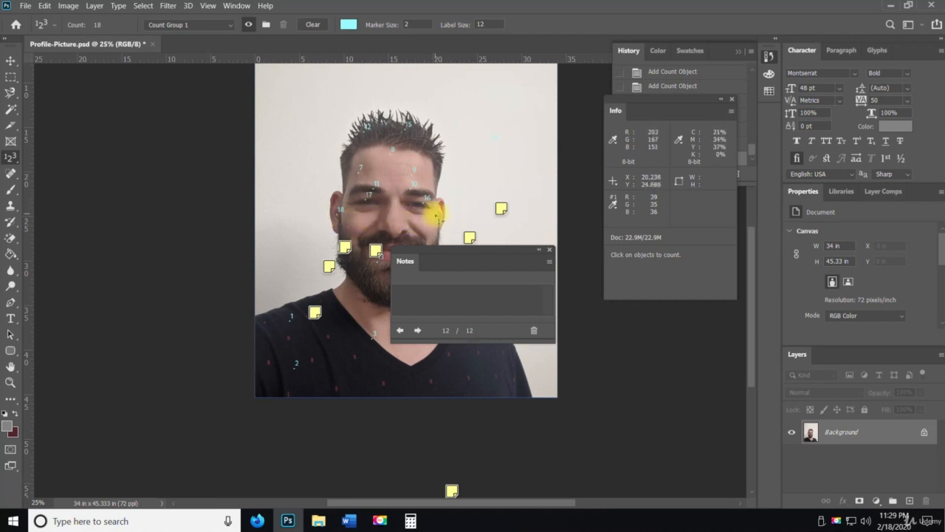
pyautogui.click(375, 268)
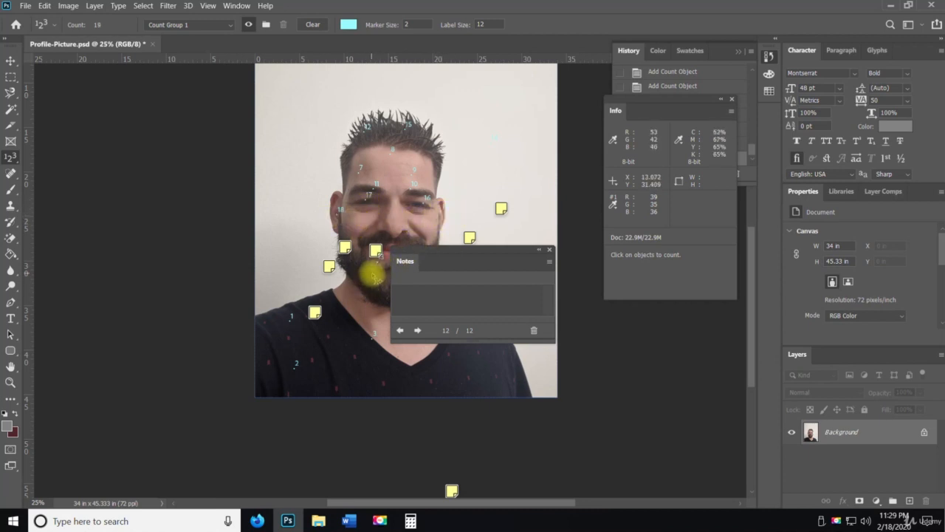
pyautogui.click(359, 362)
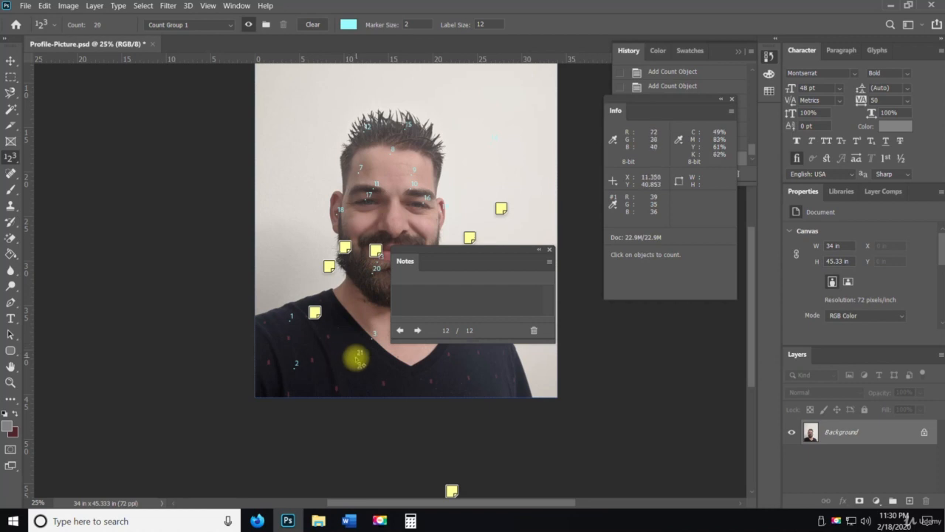
pyautogui.click(412, 375)
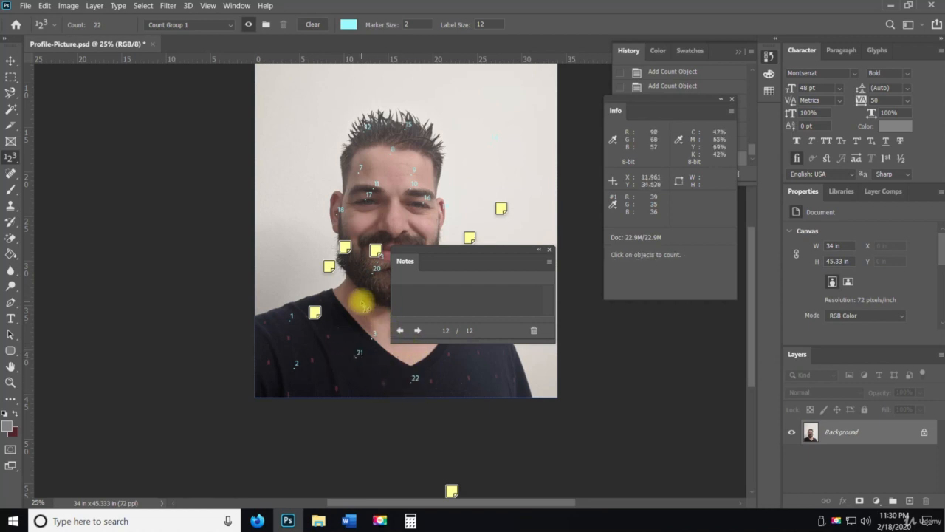
pyautogui.click(367, 298)
# Move the Notes panel off the photo and place a cluster of count markers on the neck and upper chest inside the V-neck
pyautogui.moveTo(435, 258); pyautogui.dragTo(613, 266)
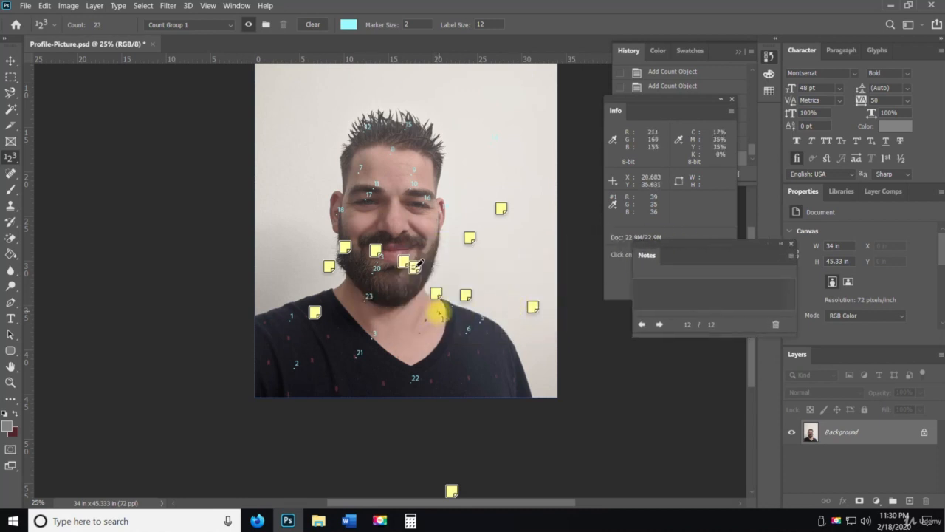
pyautogui.click(430, 320)
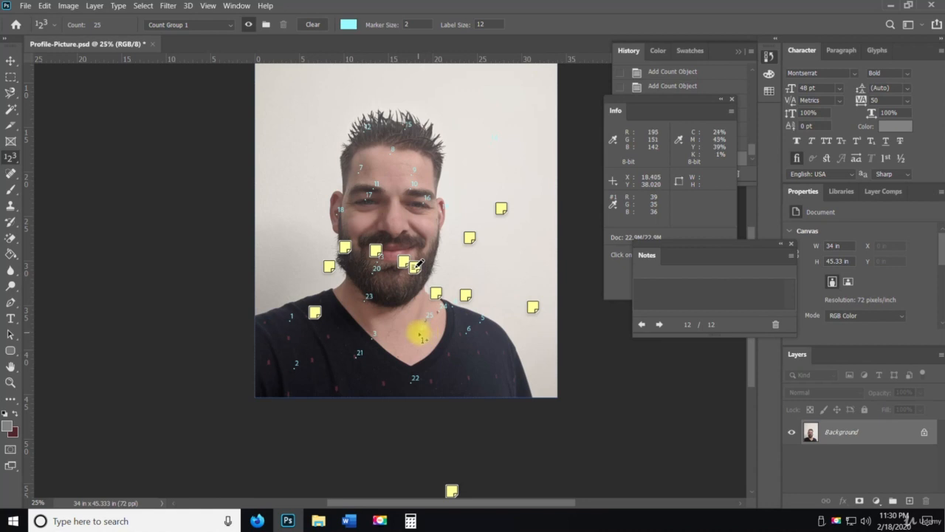
pyautogui.click(421, 330)
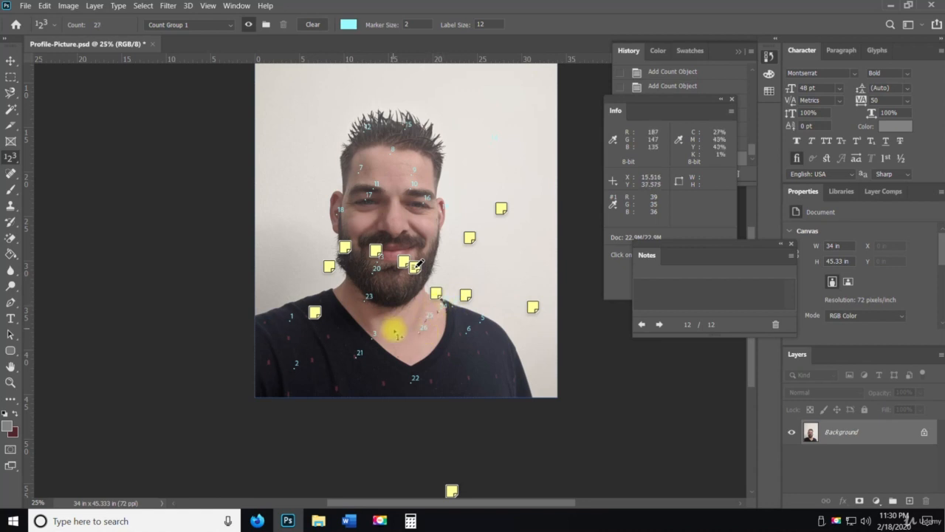
pyautogui.click(405, 342)
pyautogui.click(418, 352)
pyautogui.click(413, 358)
pyautogui.click(409, 363)
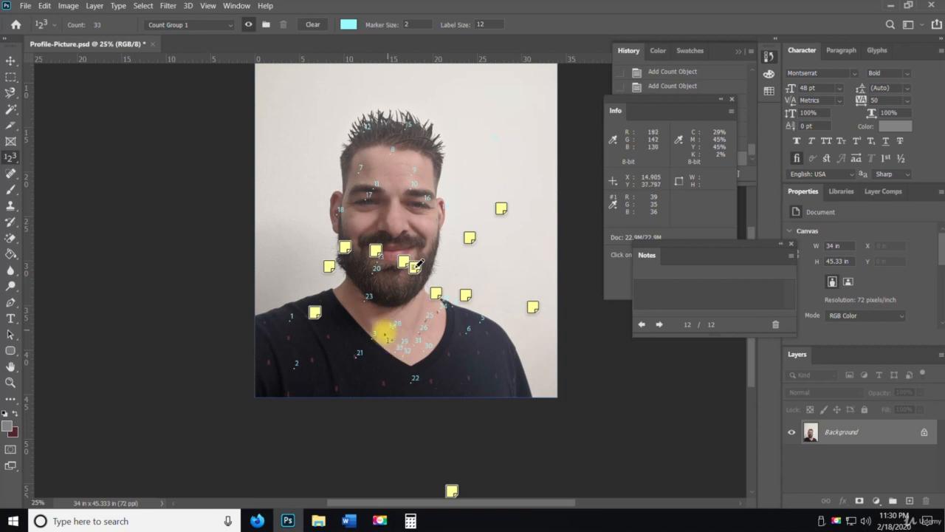
# Scatter further count markers over the wall around the head and down the shirt sleeve
pyautogui.click(378, 297)
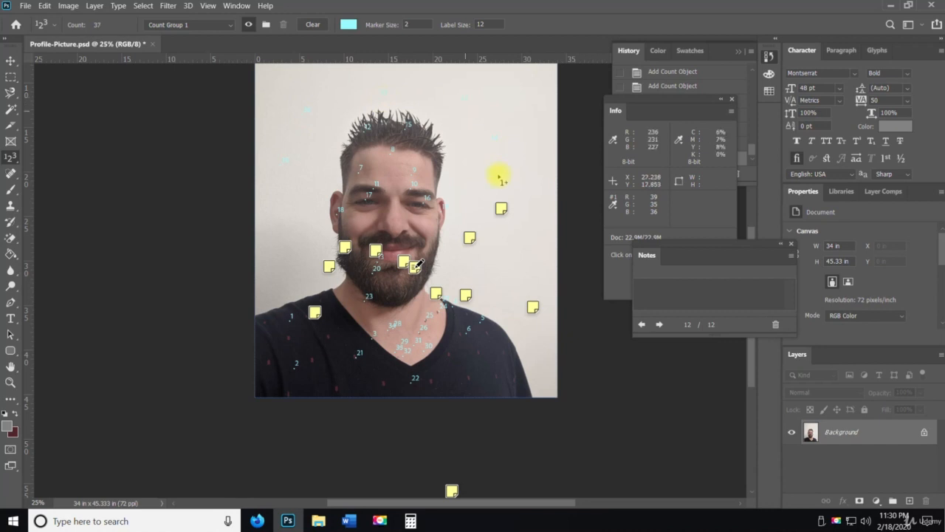
pyautogui.click(489, 342)
pyautogui.click(488, 368)
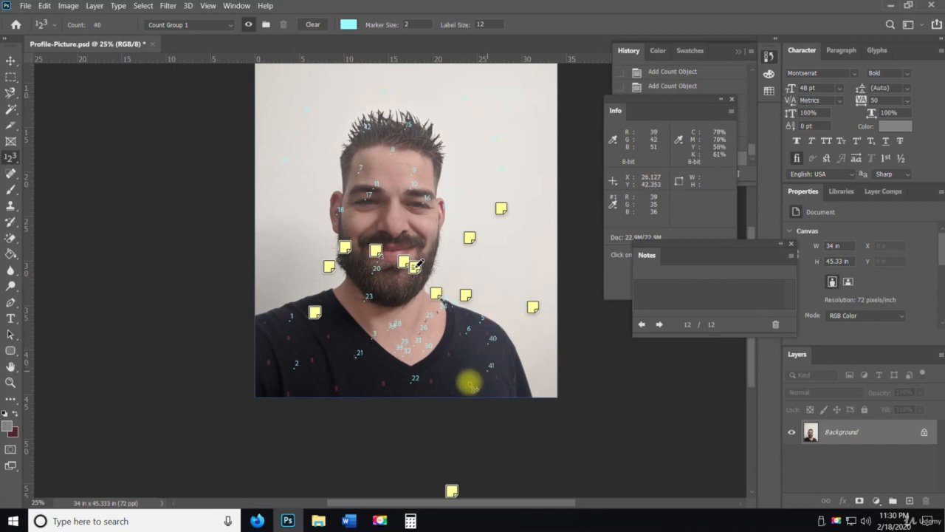
pyautogui.click(465, 374)
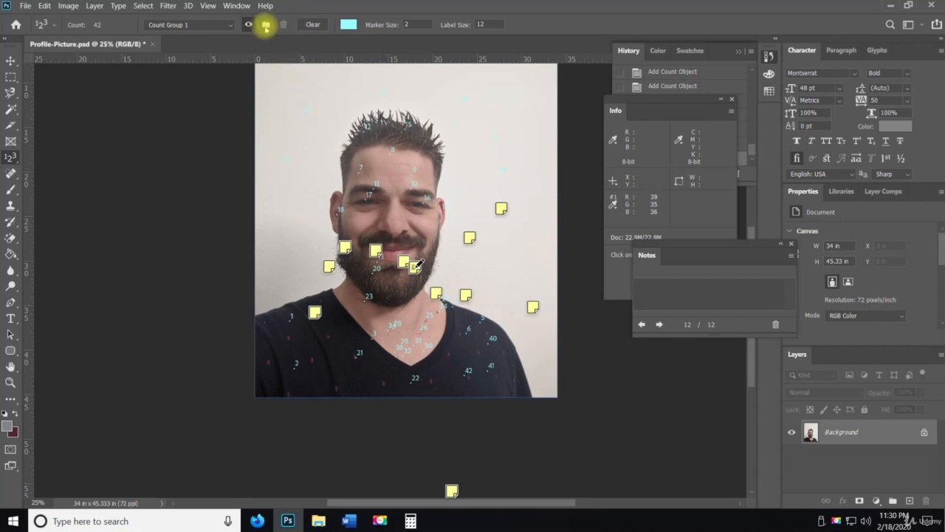
# Bring up the naming of a new count group, accept it, and clear all count markers from the photo
pyautogui.click(266, 27)
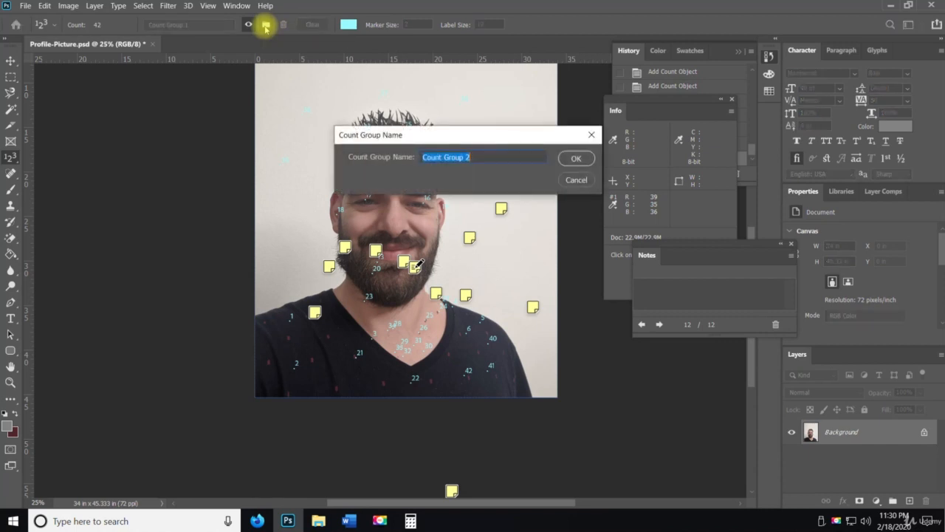
pyautogui.click(485, 154)
pyautogui.press('Return')
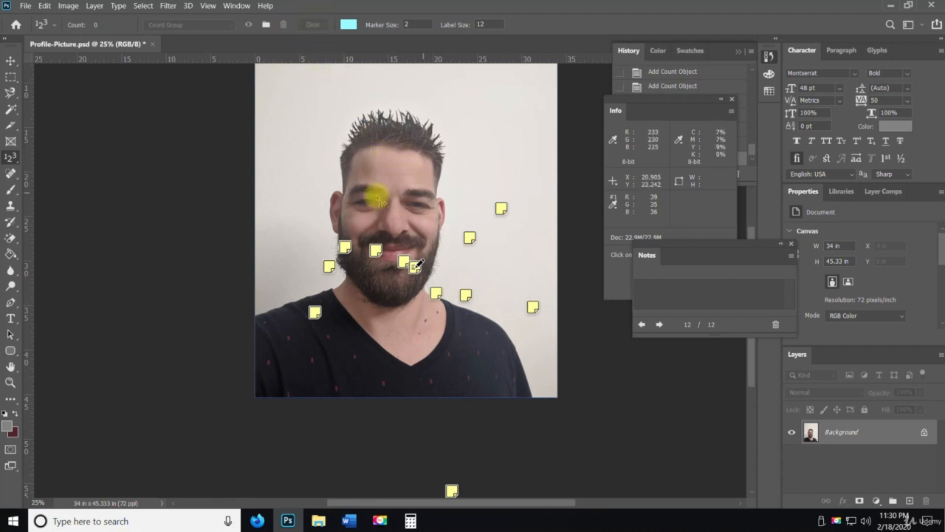
# Delete all notes from the document with the Note tool and confirm the deletion
pyautogui.rightClick(11, 157)
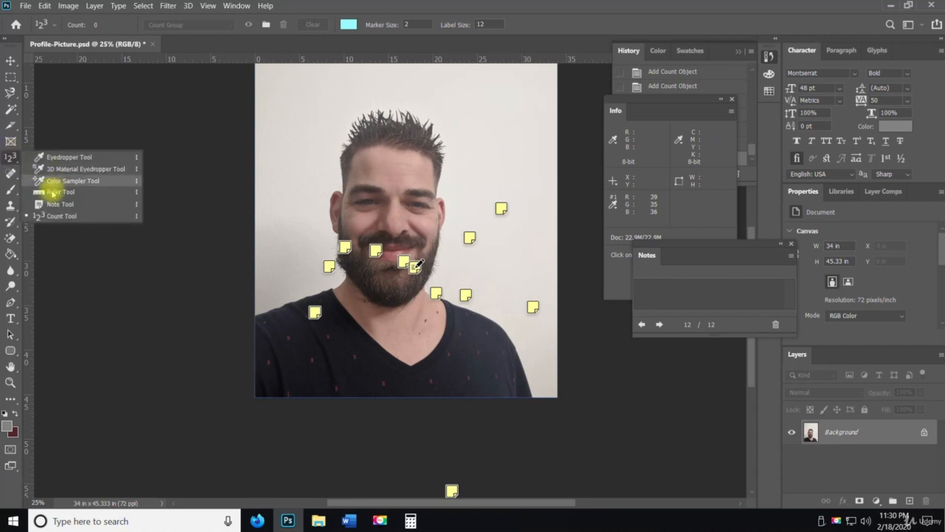
pyautogui.click(49, 203)
pyautogui.click(320, 25)
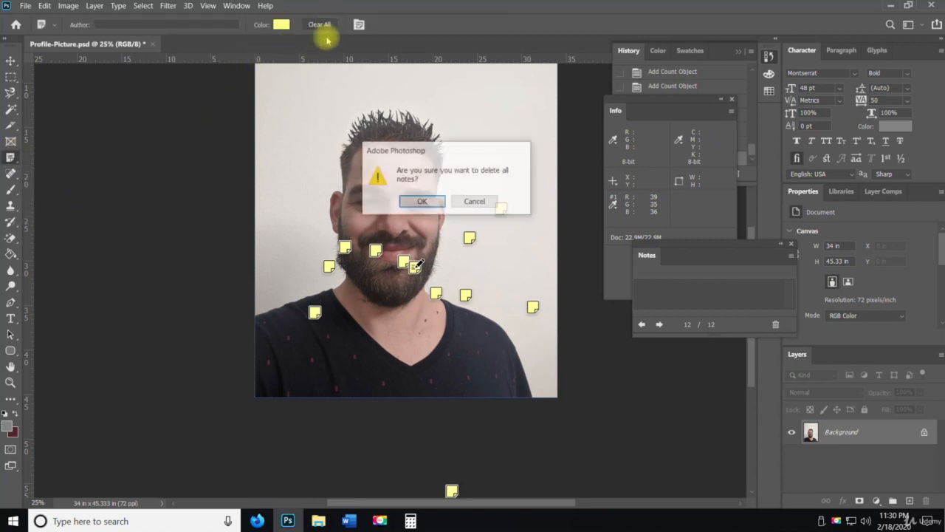
pyautogui.click(422, 201)
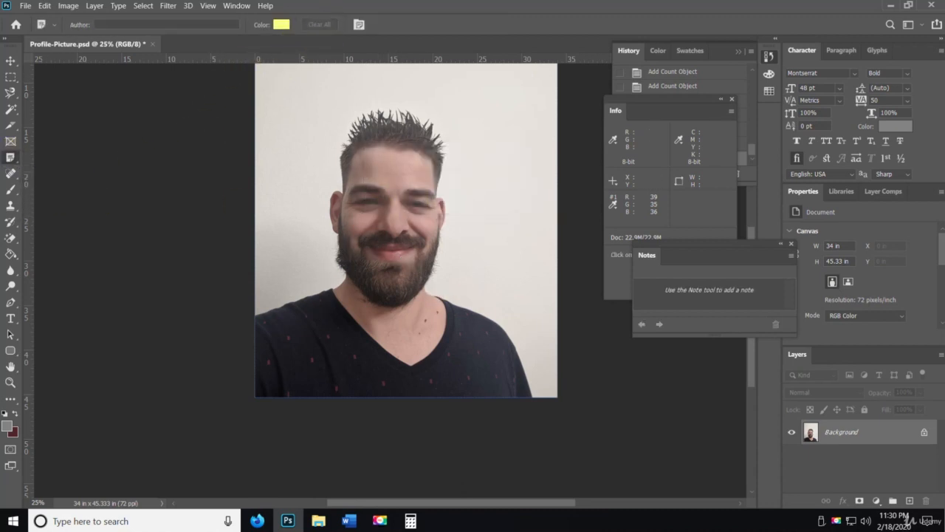
# Clear the Ruler tool's measurement line from the photo and switch to the Eyedropper Tool
pyautogui.rightClick(11, 158)
pyautogui.click(44, 191)
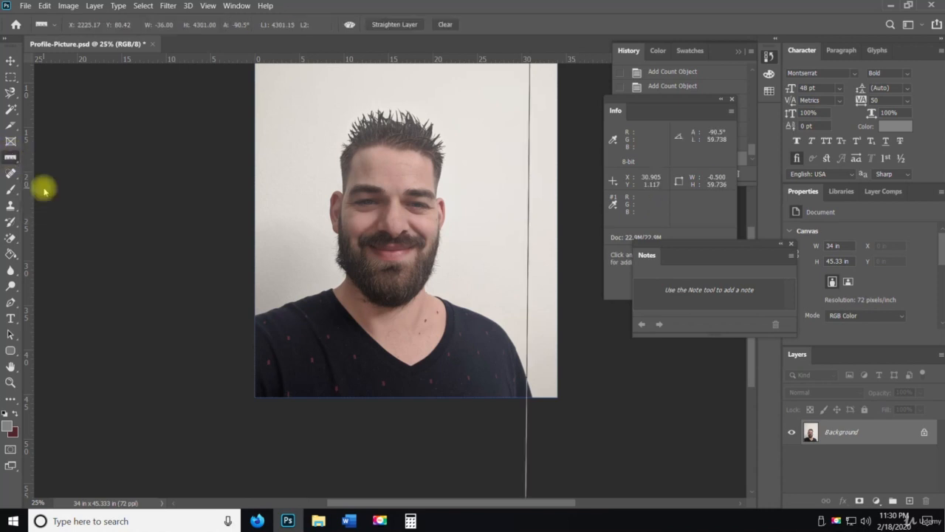
pyautogui.click(444, 24)
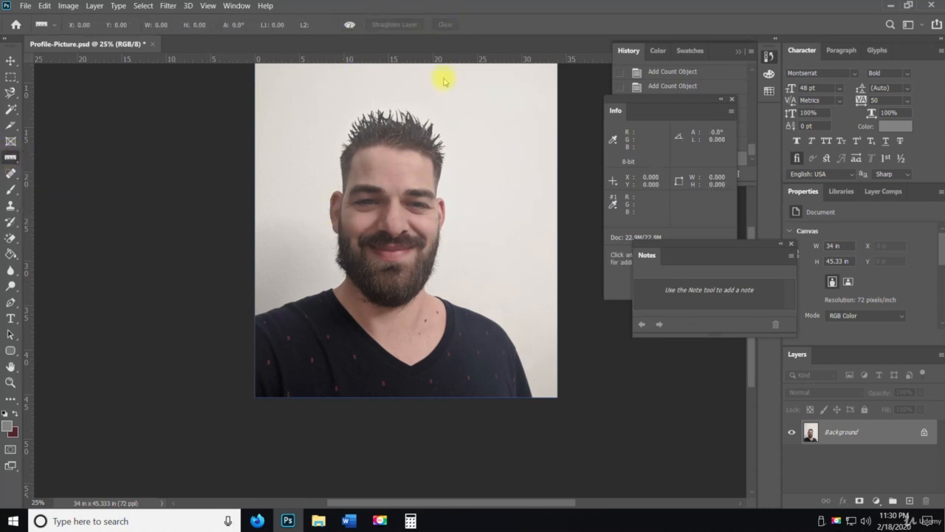
pyautogui.rightClick(11, 158)
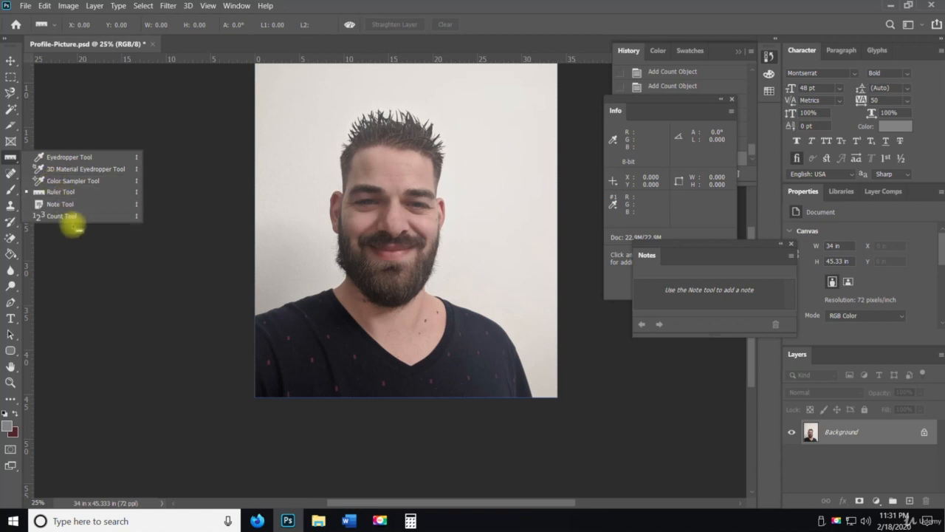
pyautogui.click(94, 157)
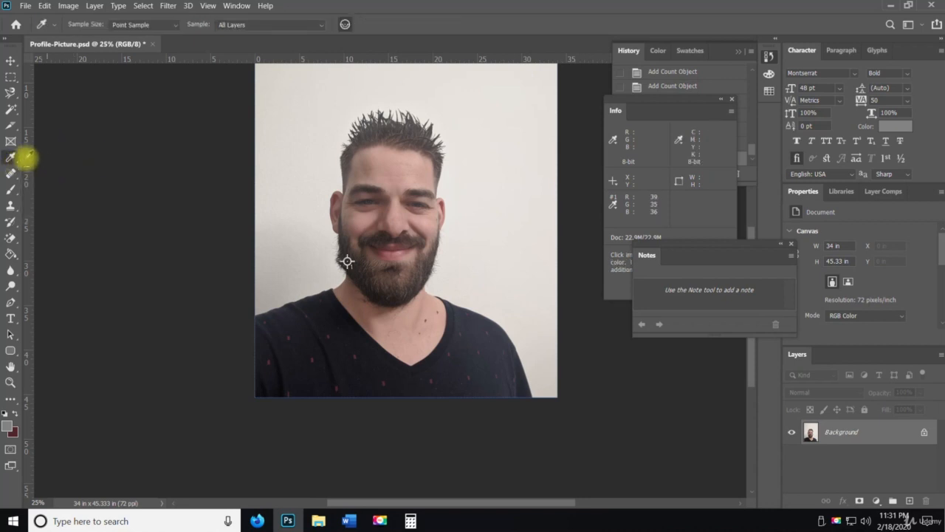